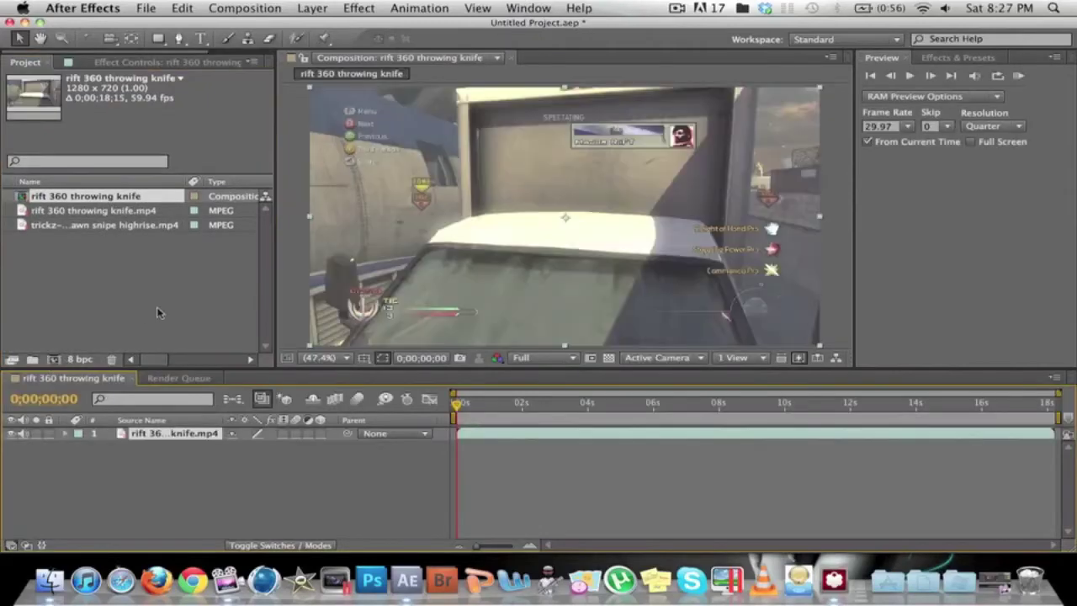
# Remove the only clip layer from the current composition.
pyautogui.click(192, 444)
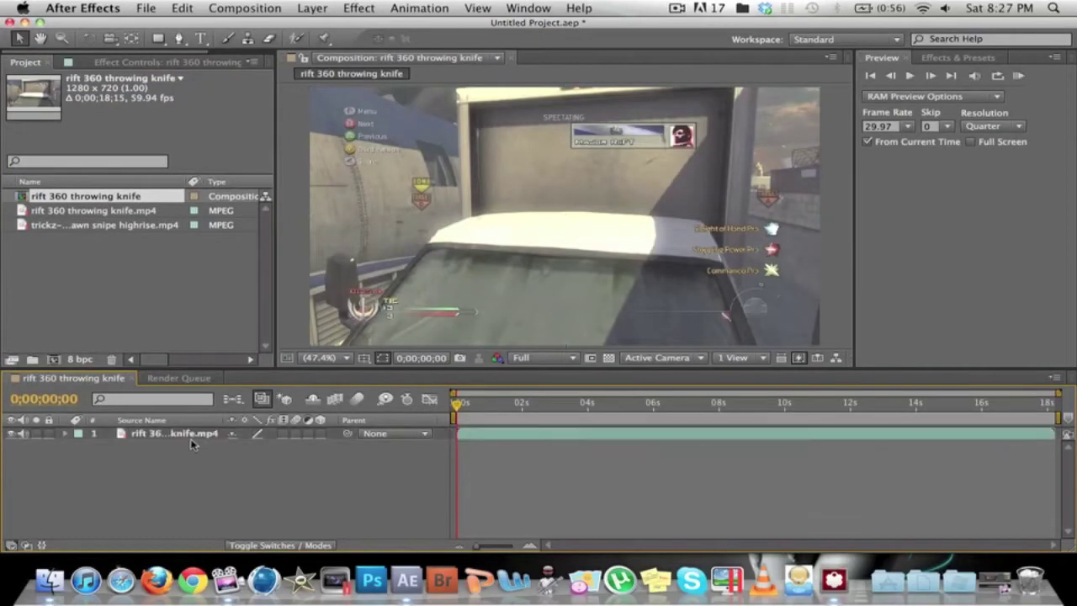
pyautogui.click(187, 434)
pyautogui.press('Delete')
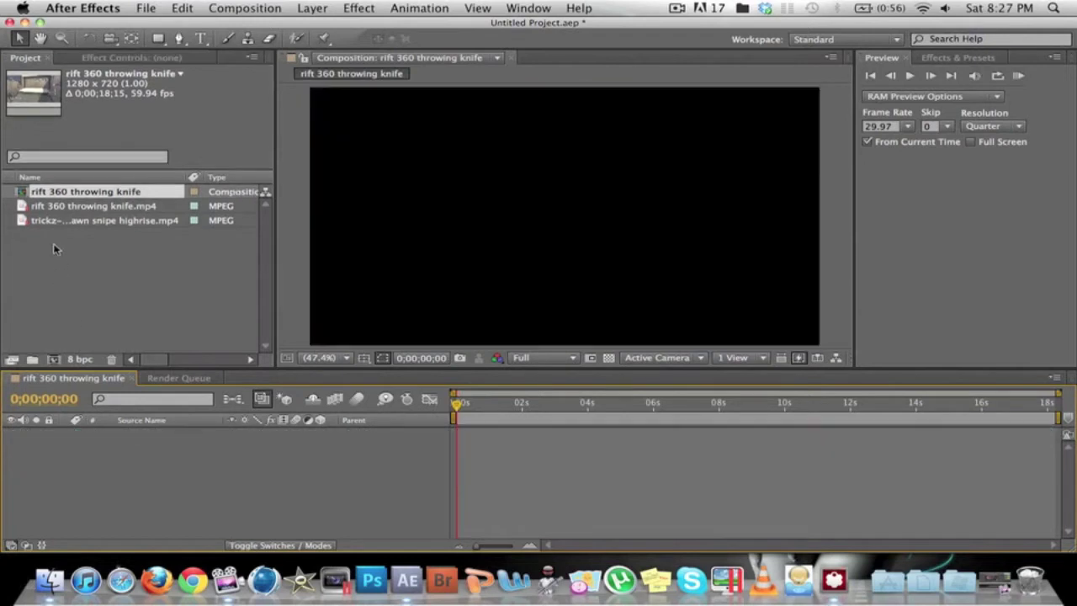
# Delete the rift 360 throwing knife comp and build a new comp from the highrise footage.
pyautogui.click(73, 195)
pyautogui.press('Delete')
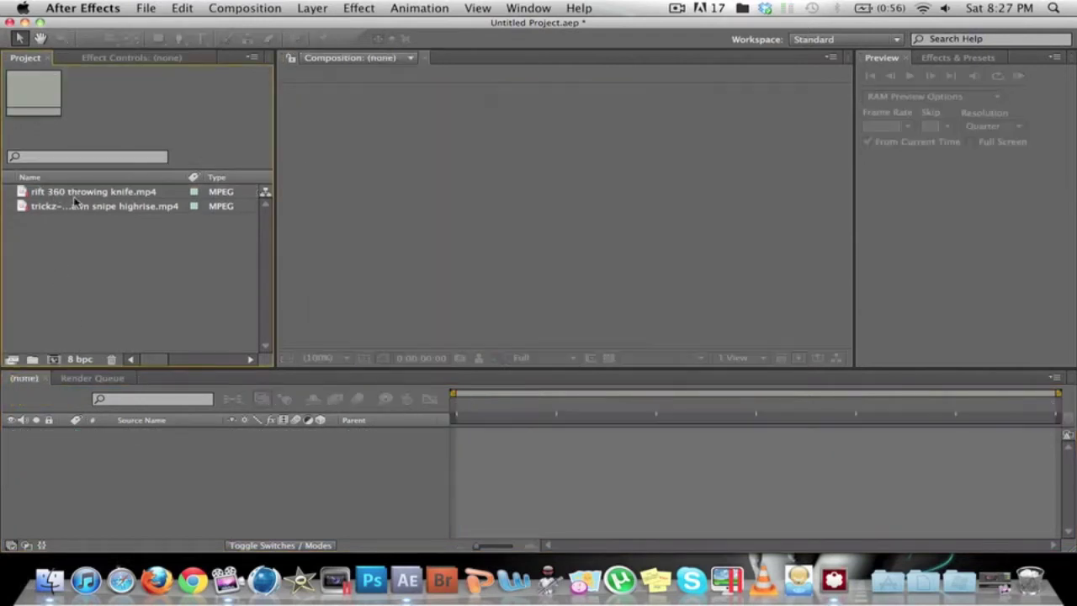
pyautogui.moveTo(101, 206); pyautogui.dragTo(55, 360)
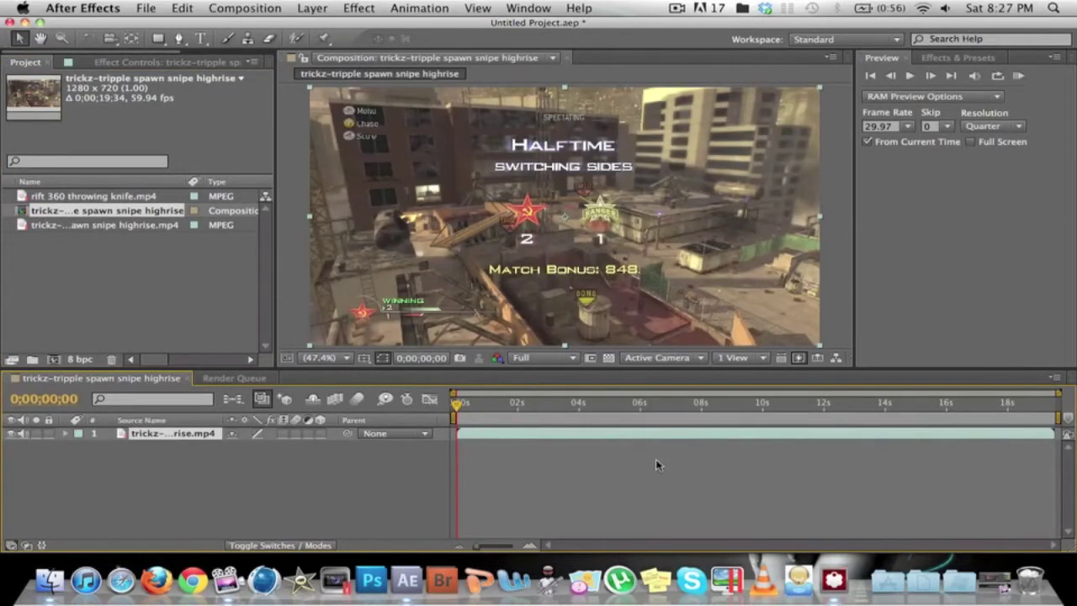
# Slide the highrise clip earlier so One Shot Kill starts at 0s, then duplicate the layer.
pyautogui.moveTo(532, 409); pyautogui.dragTo(764, 404)
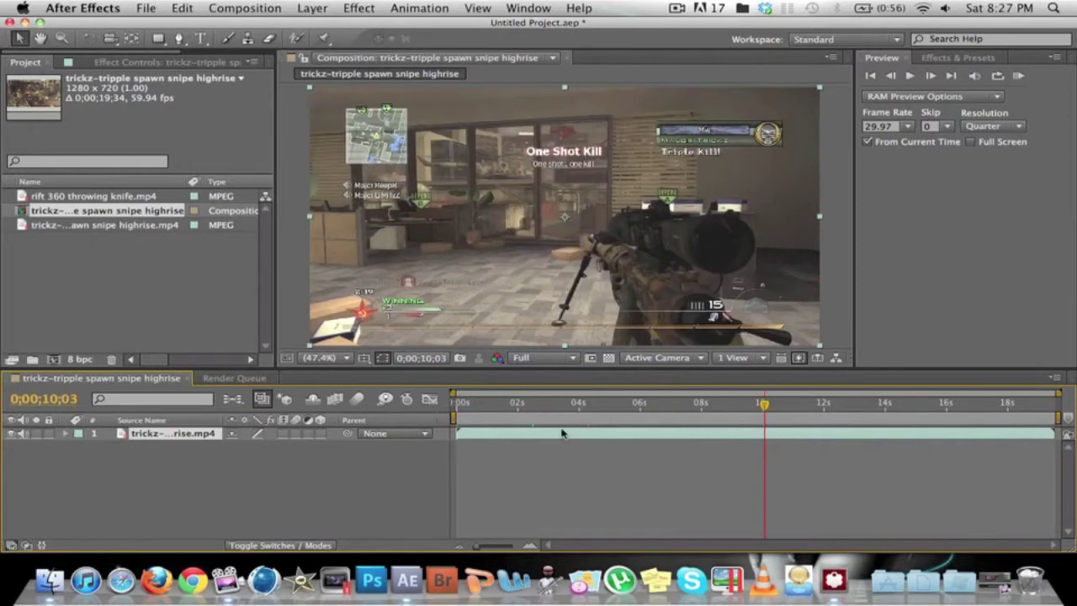
pyautogui.moveTo(478, 443); pyautogui.dragTo(335, 443)
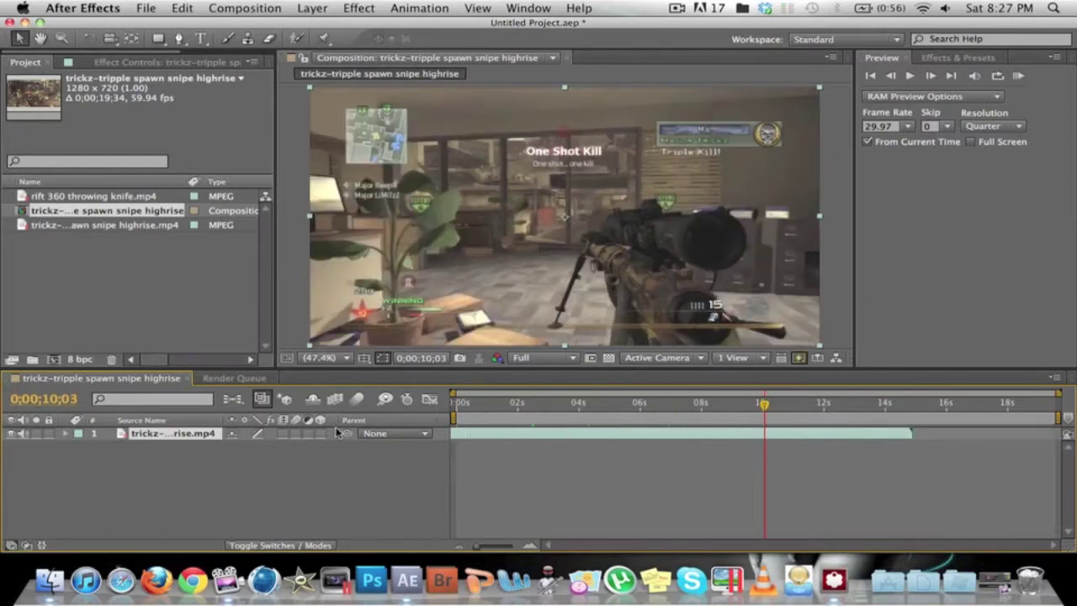
pyautogui.moveTo(460, 412); pyautogui.dragTo(426, 412)
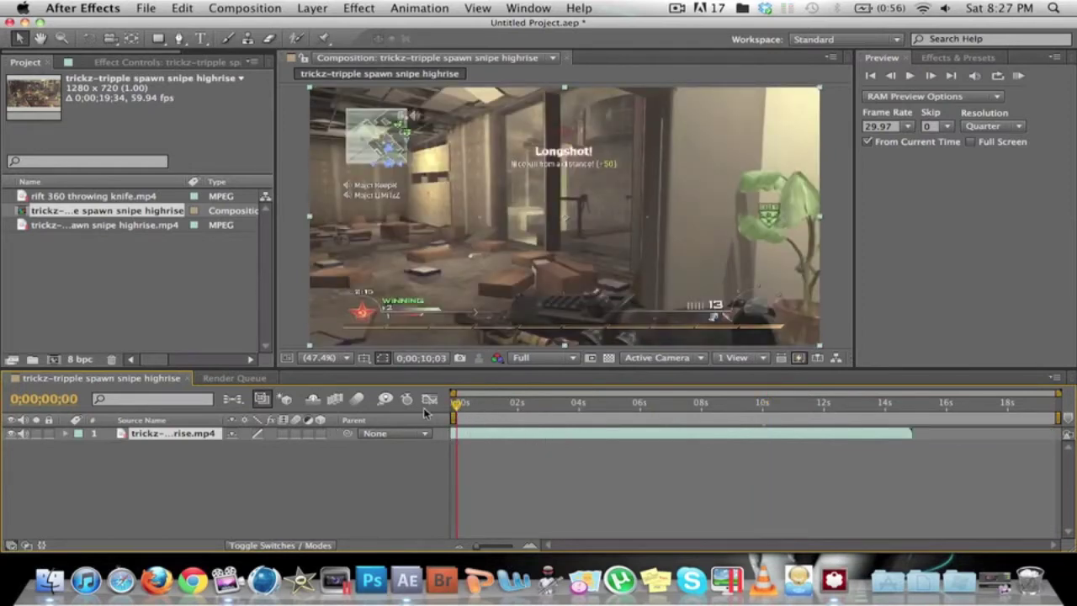
pyautogui.moveTo(493, 442); pyautogui.dragTo(257, 437)
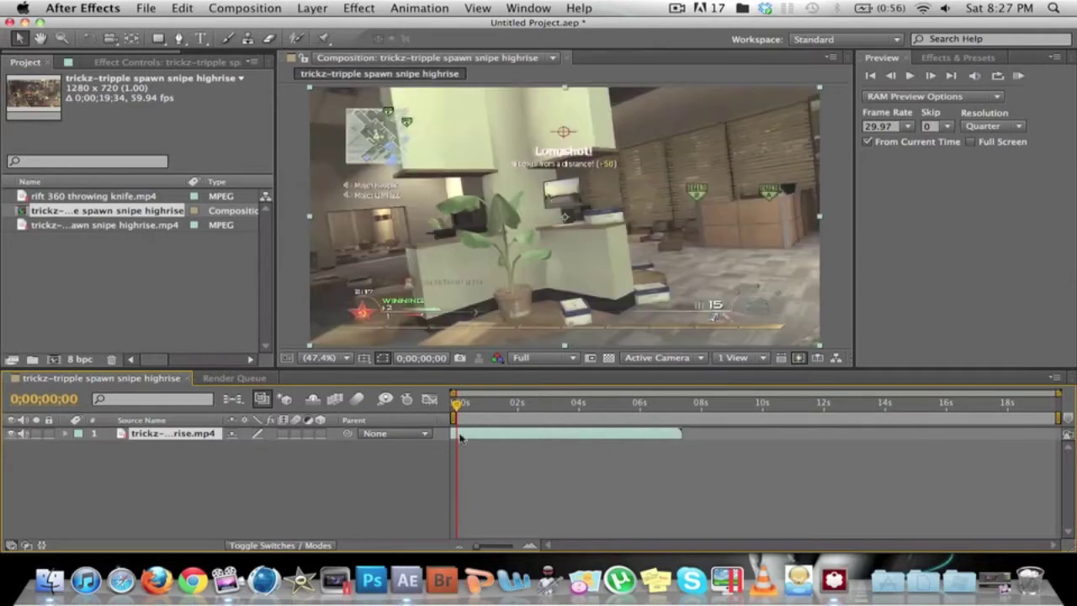
pyautogui.moveTo(496, 435); pyautogui.dragTo(441, 423)
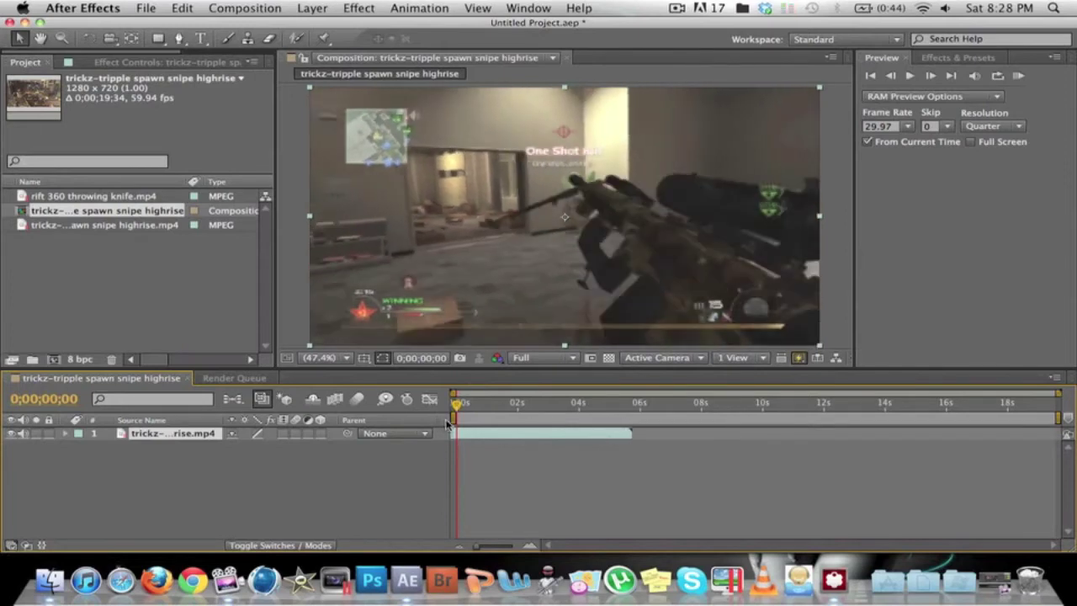
pyautogui.moveTo(442, 423); pyautogui.dragTo(440, 423)
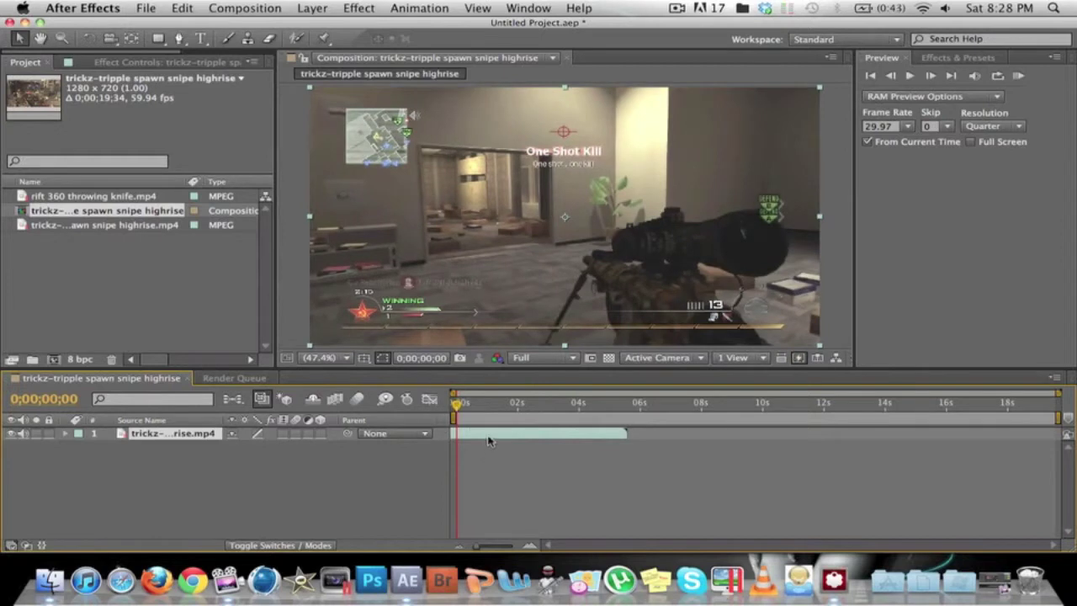
pyautogui.press('super+d')
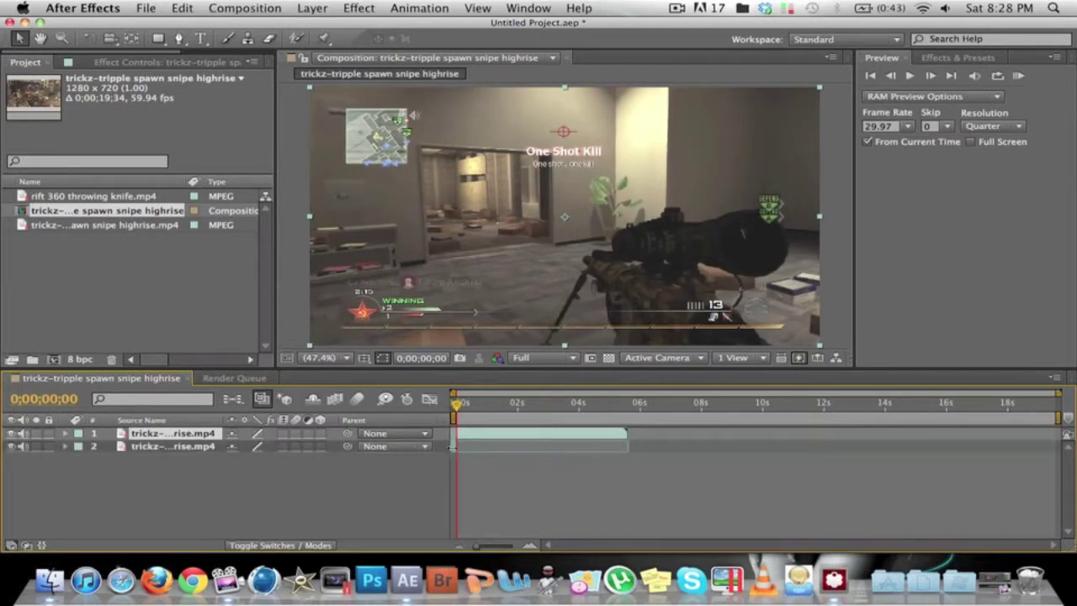
# Delete the duplicate layer and step frame by frame forward to frame 32.
pyautogui.press('Delete')
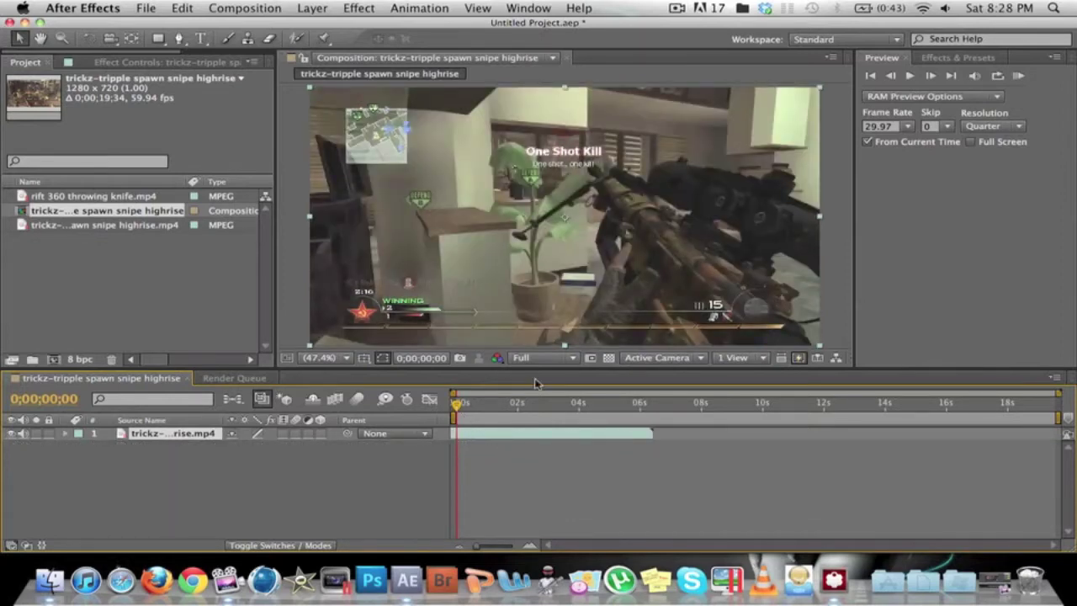
pyautogui.click(930, 75)
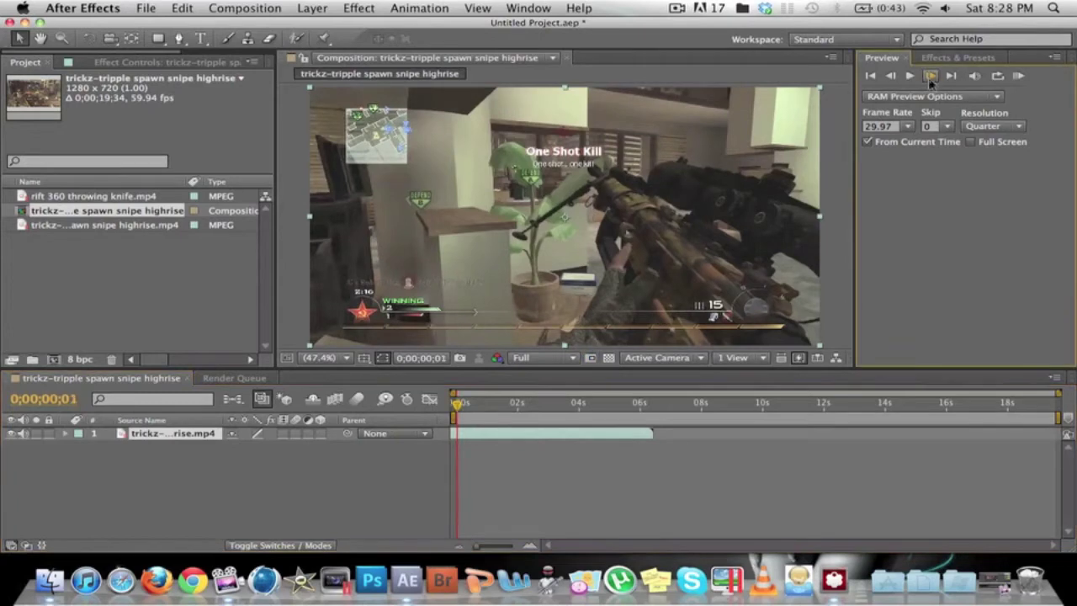
pyautogui.click(930, 76)
pyautogui.click(929, 76)
pyautogui.click(930, 76)
pyautogui.click(930, 76)
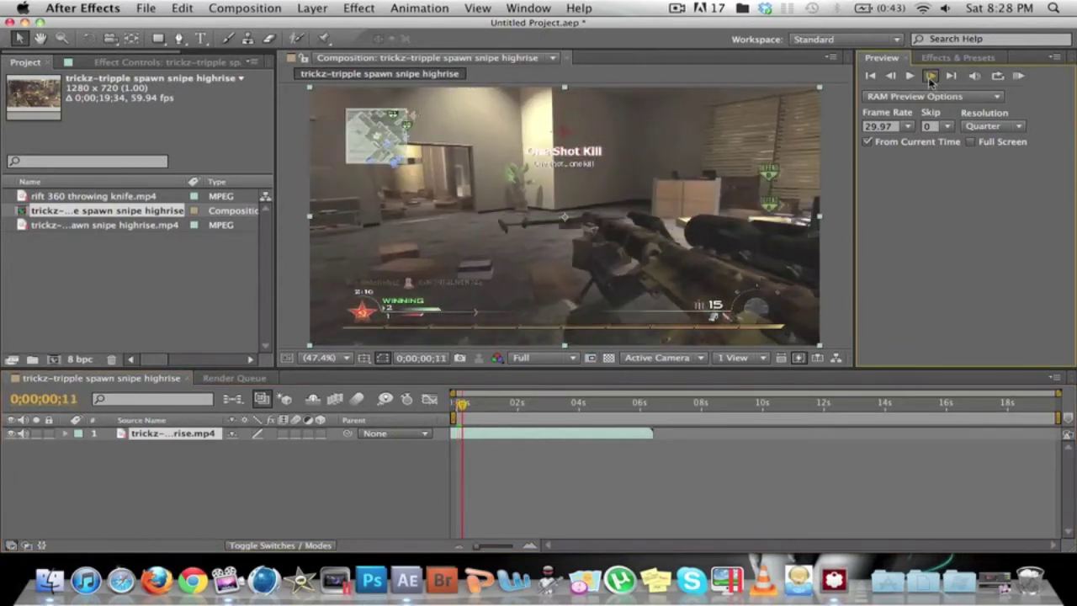
pyautogui.click(930, 76)
pyautogui.click(930, 76)
pyautogui.click(930, 75)
pyautogui.click(929, 76)
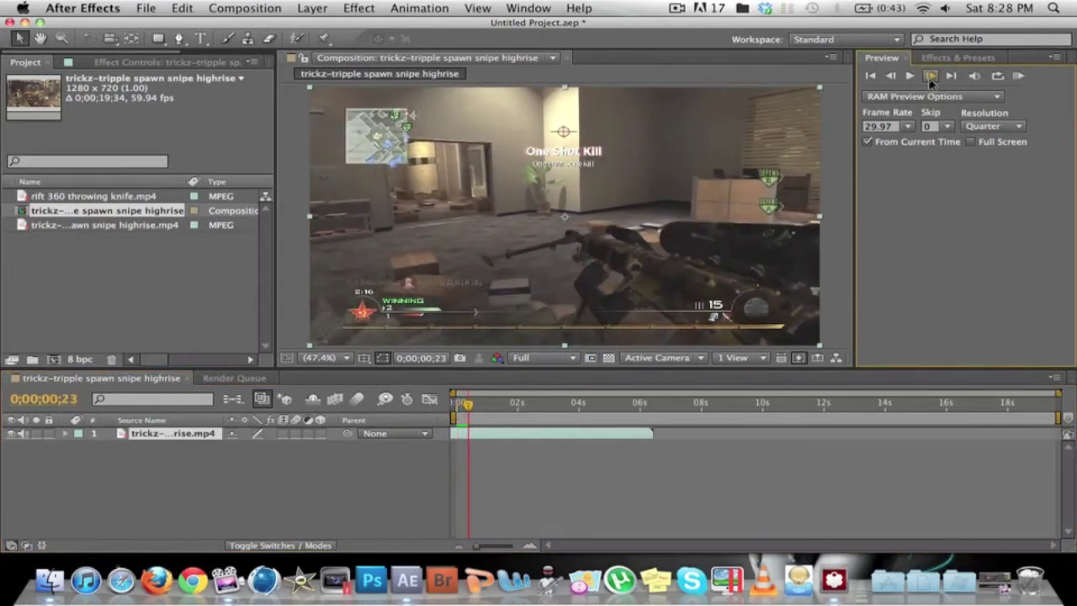
pyautogui.click(929, 76)
pyautogui.click(930, 76)
pyautogui.click(929, 76)
pyautogui.click(929, 75)
pyautogui.click(929, 76)
pyautogui.click(930, 76)
pyautogui.click(930, 76)
pyautogui.click(930, 76)
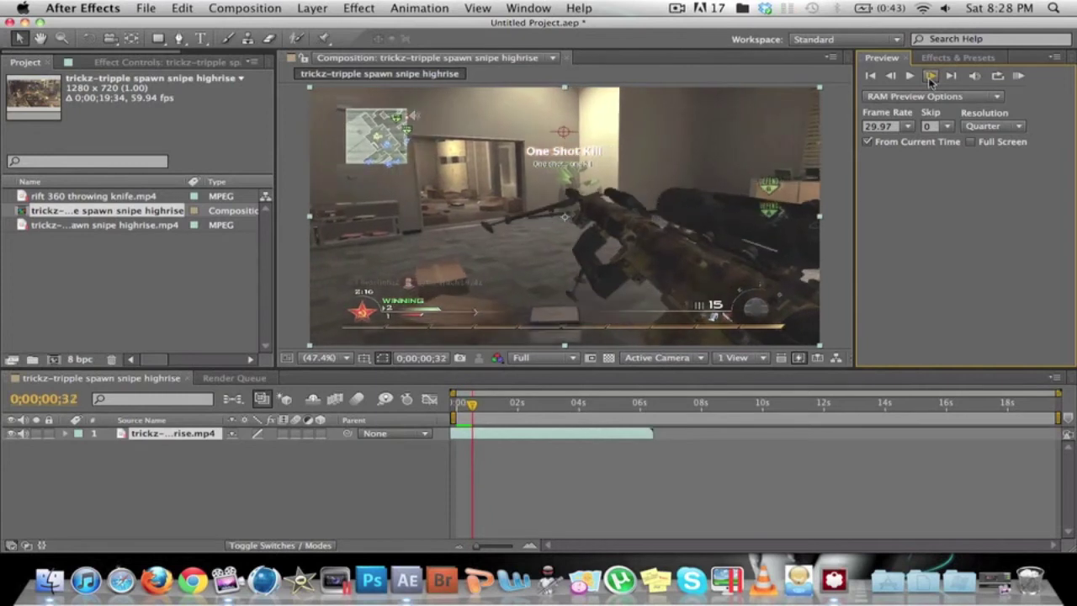
# Split the layer at frames 32 and 33, delete the extra piece, and return to frame 32.
pyautogui.press('super+shift+d')
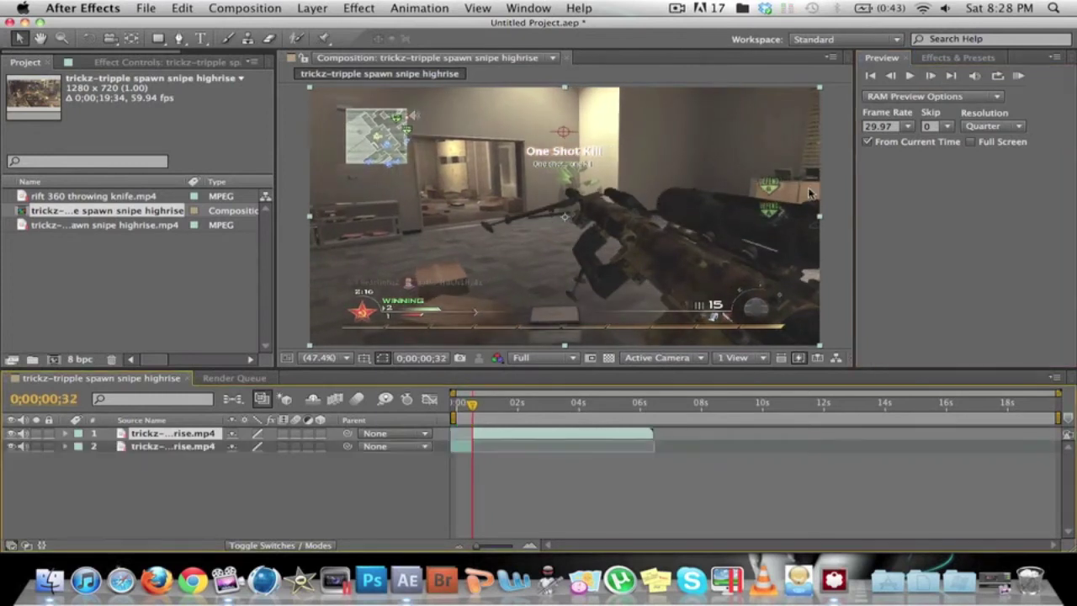
pyautogui.click(930, 75)
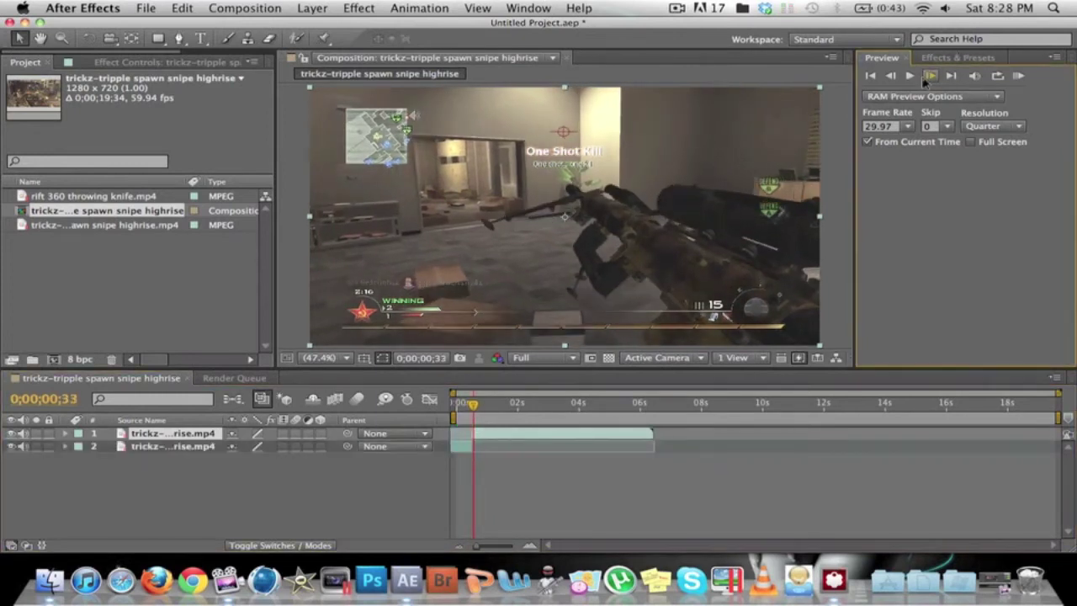
pyautogui.press('super+shift+d')
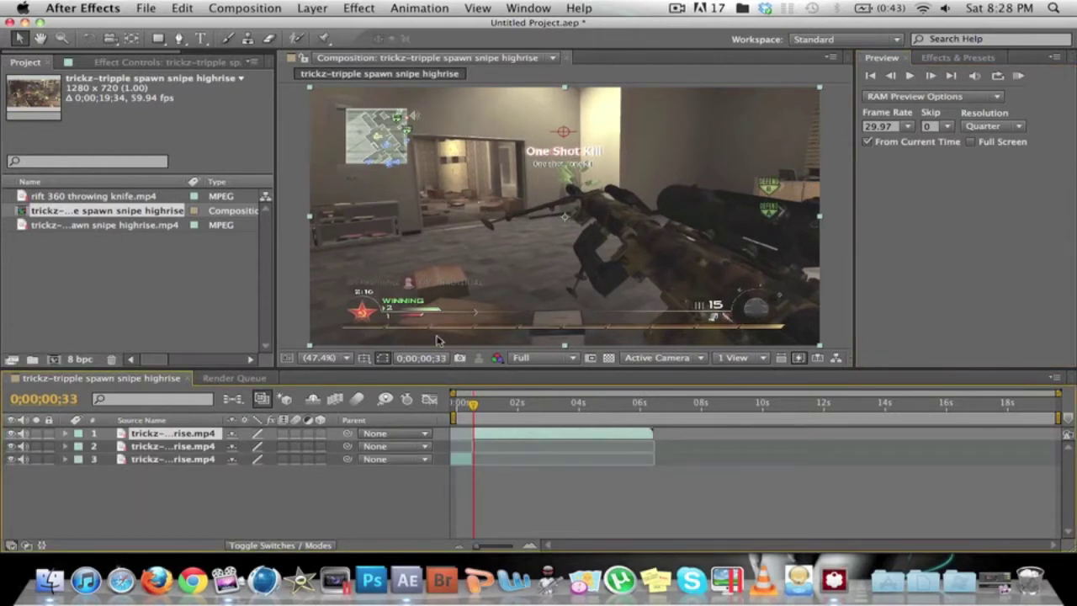
pyautogui.press('Delete')
pyautogui.click(890, 75)
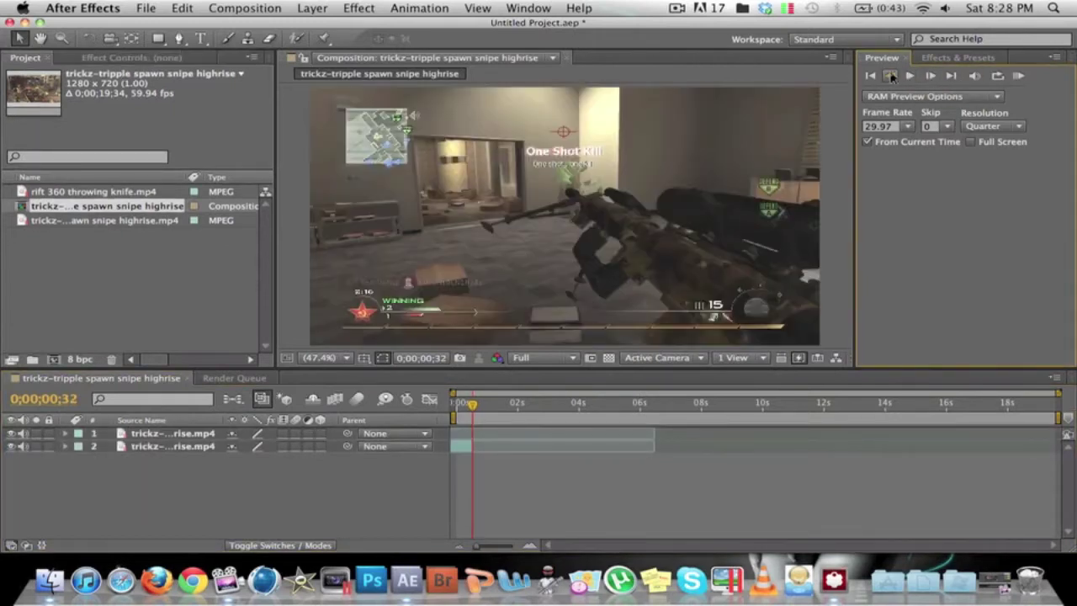
# Set the RAM preview frame rate to 59.94 and zoom the timeline in to individual frames.
pyautogui.click(908, 126)
pyautogui.click(896, 235)
pyautogui.click(530, 545)
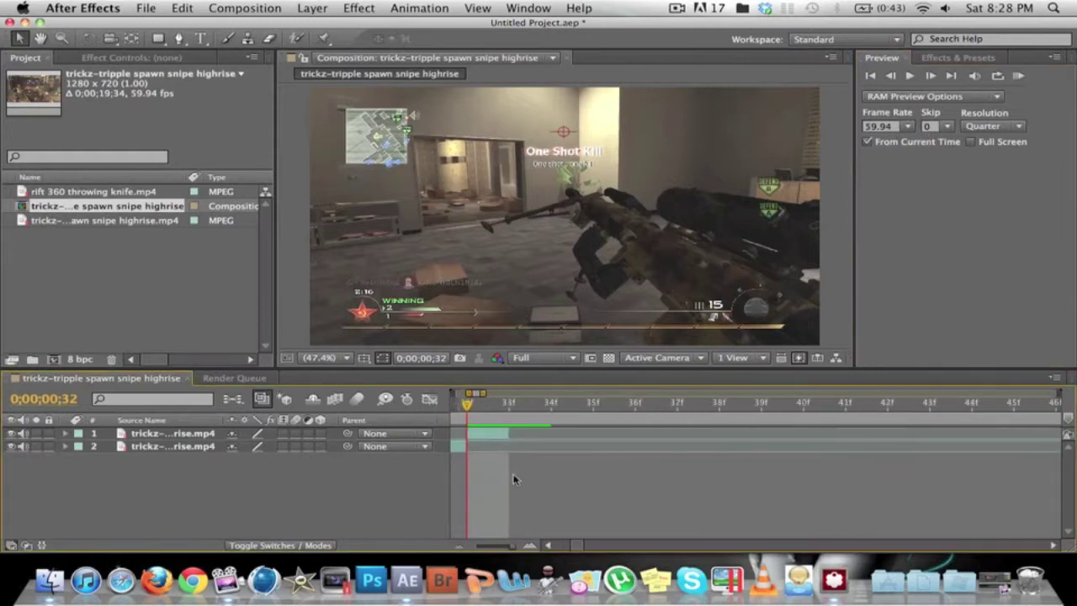
pyautogui.rightClick(488, 434)
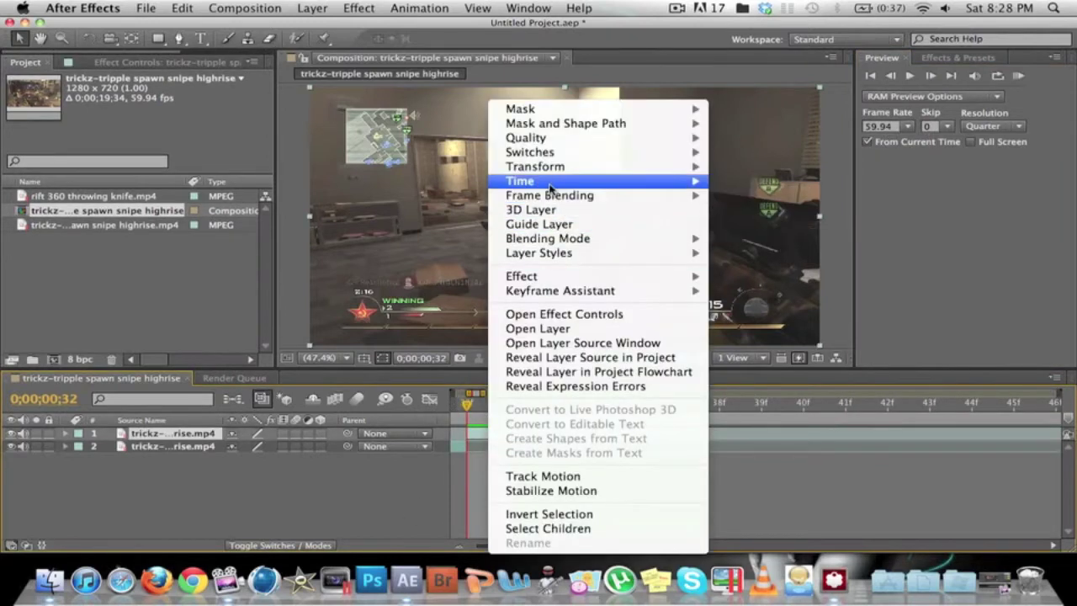
# Apply Time > Freeze Frame to layer 1 at frame 32.
pyautogui.moveTo(553, 184)
pyautogui.click(731, 225)
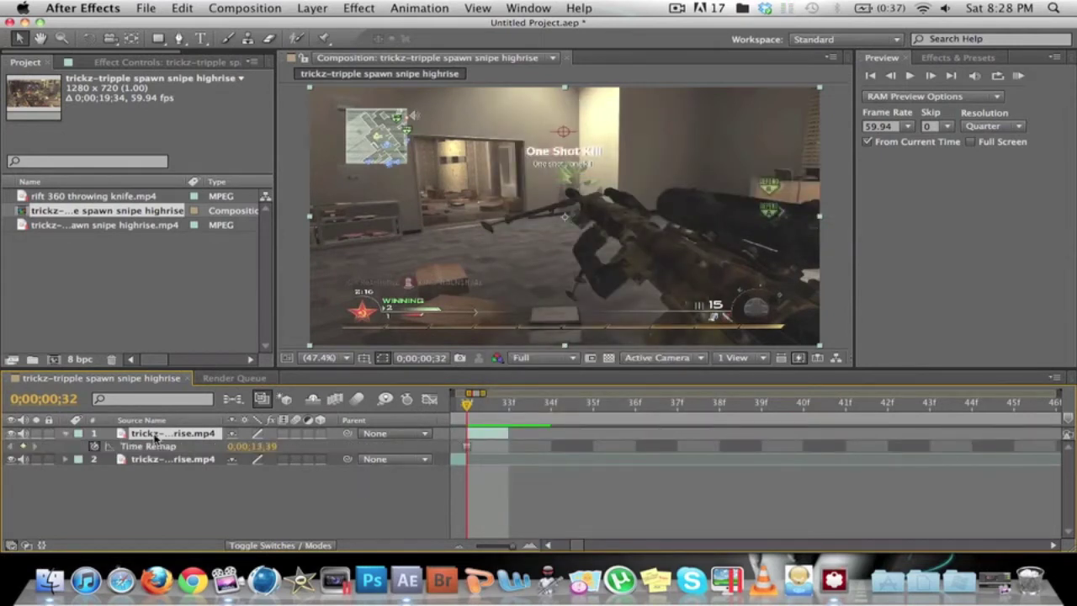
pyautogui.click(346, 357)
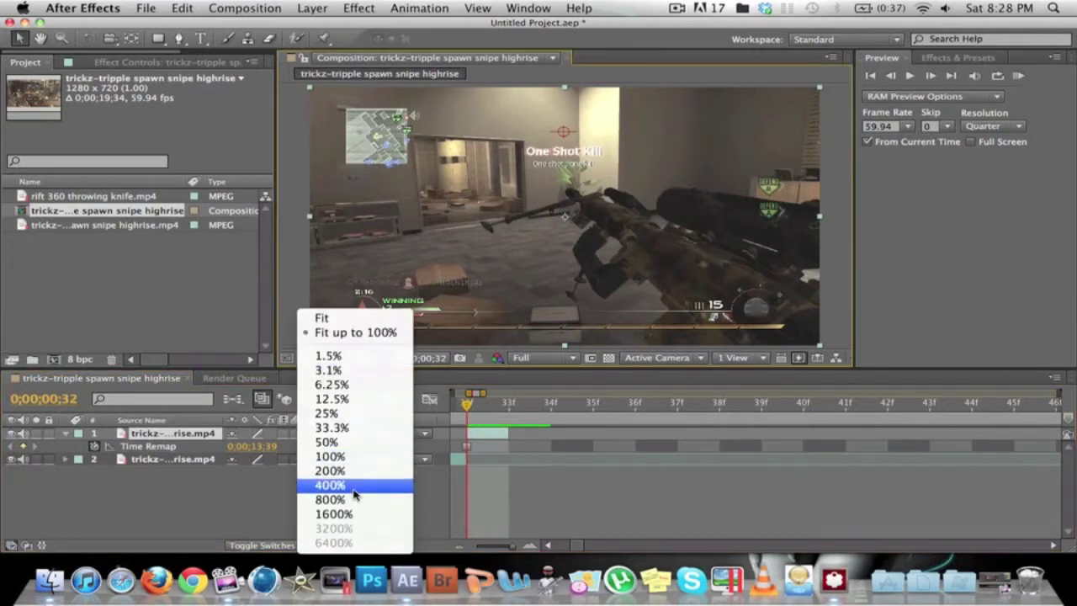
# View the comp at 100% and place Pen mask points at the window's four corners.
pyautogui.click(337, 456)
pyautogui.press('h')
pyautogui.moveTo(428, 233); pyautogui.dragTo(660, 308)
pyautogui.press('g')
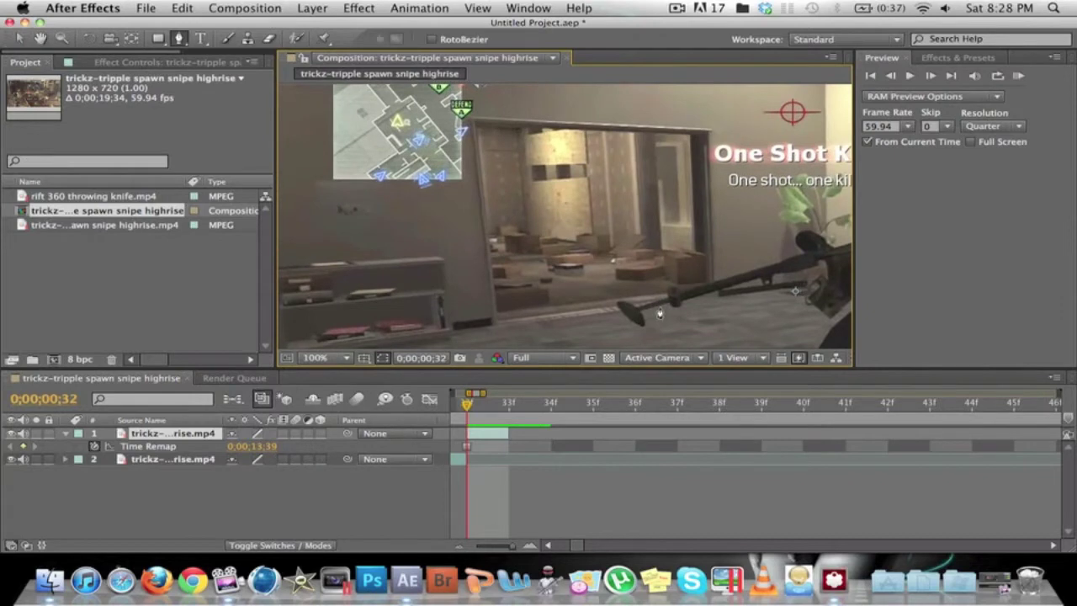
pyautogui.click(496, 327)
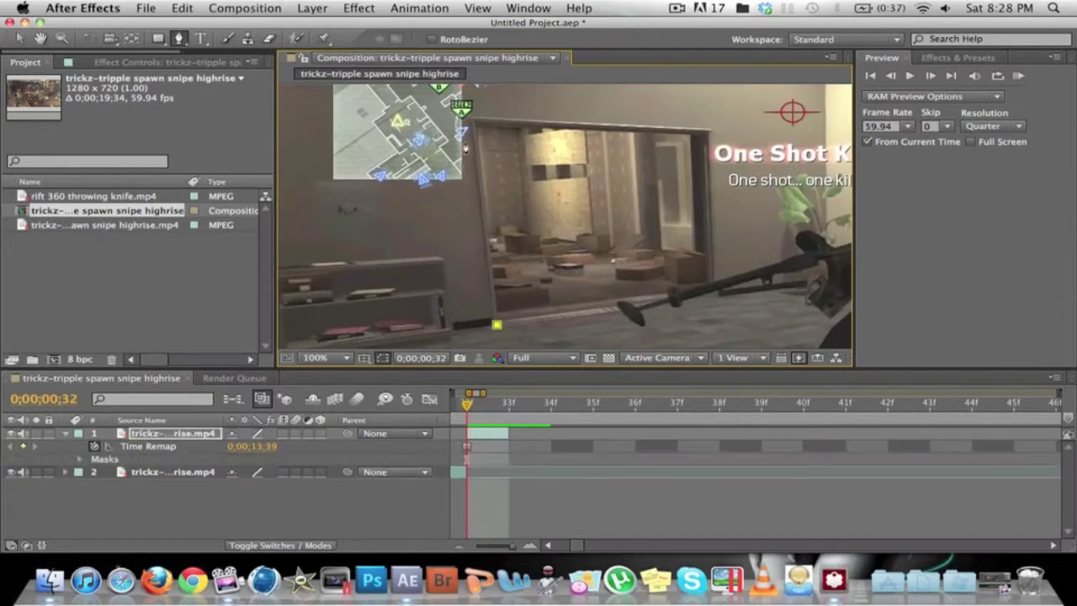
pyautogui.click(473, 123)
pyautogui.click(708, 132)
pyautogui.click(713, 282)
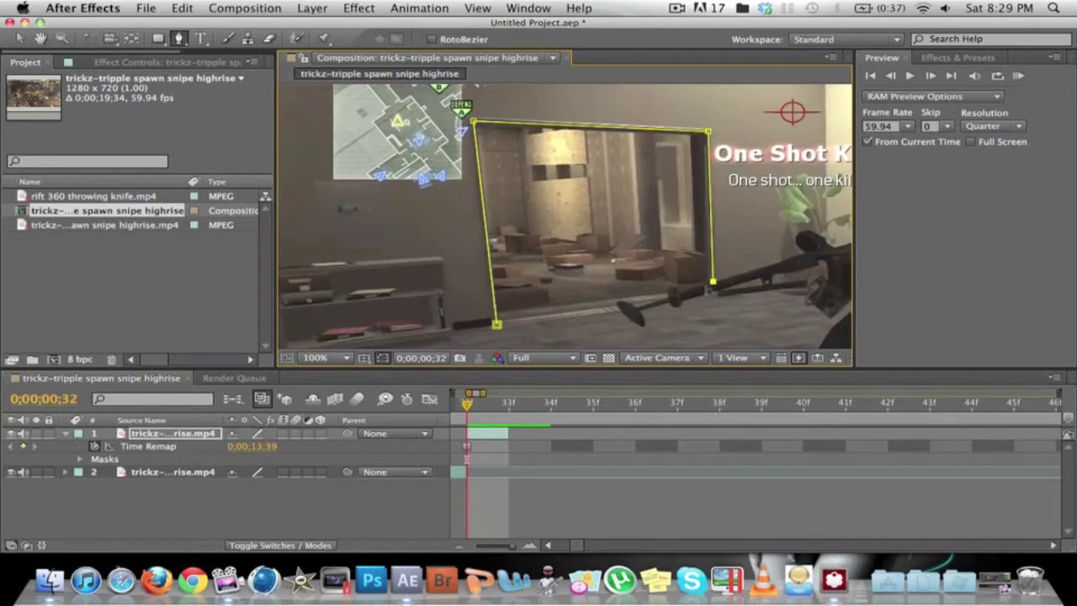
# Trace the mask along the rifle barrel and window bottom, then close it.
pyautogui.click(682, 294)
pyautogui.click(670, 288)
pyautogui.click(641, 306)
pyautogui.click(613, 302)
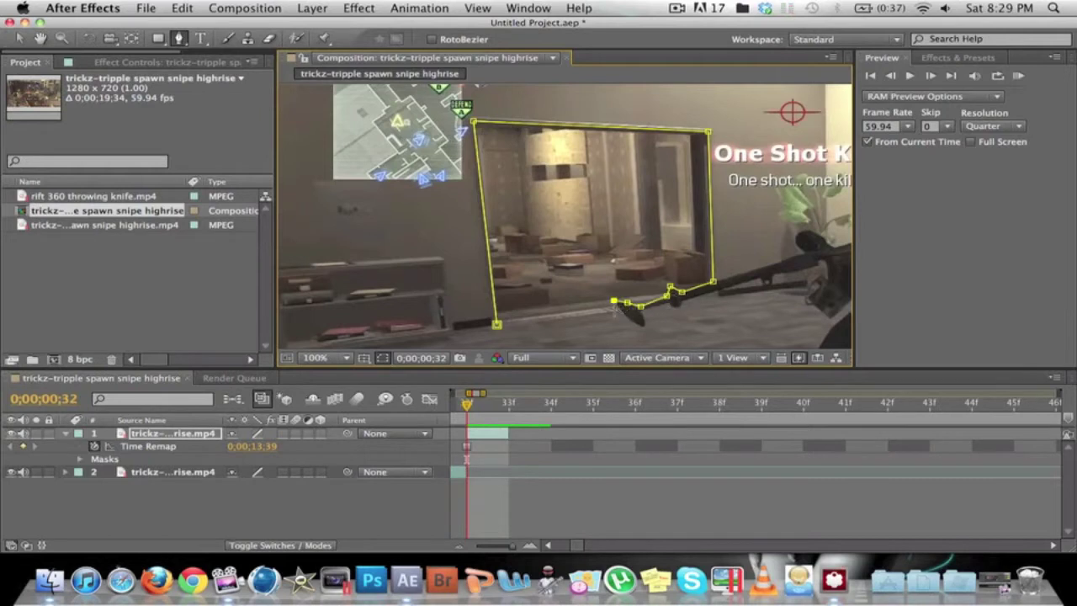
pyautogui.click(497, 324)
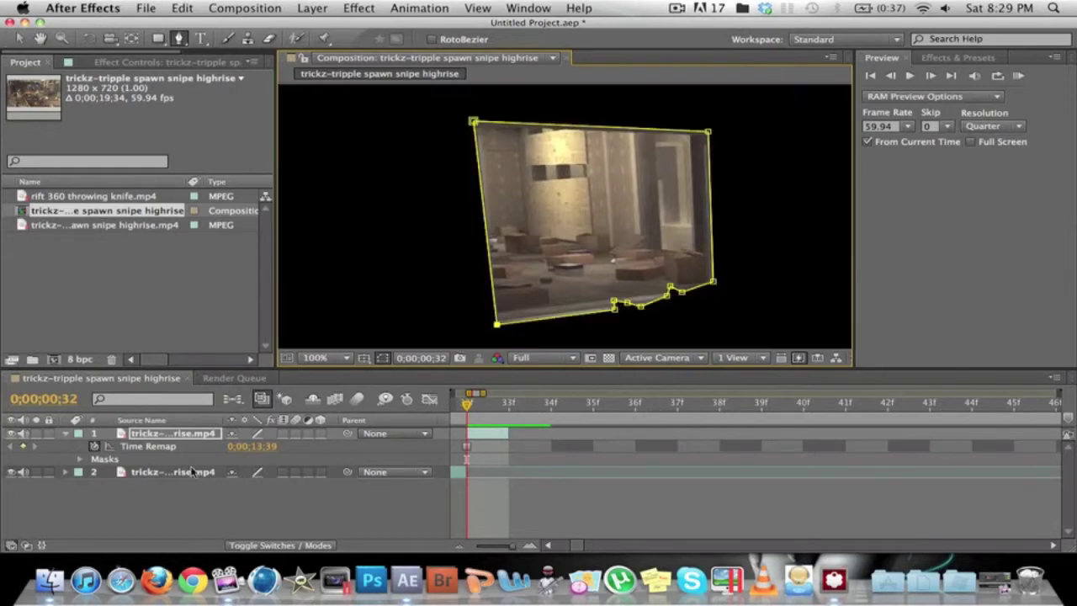
pyautogui.click(160, 435)
# Duplicate the masked layer and set layer 1's mask feather to 10 pixels.
pyautogui.press('super+d')
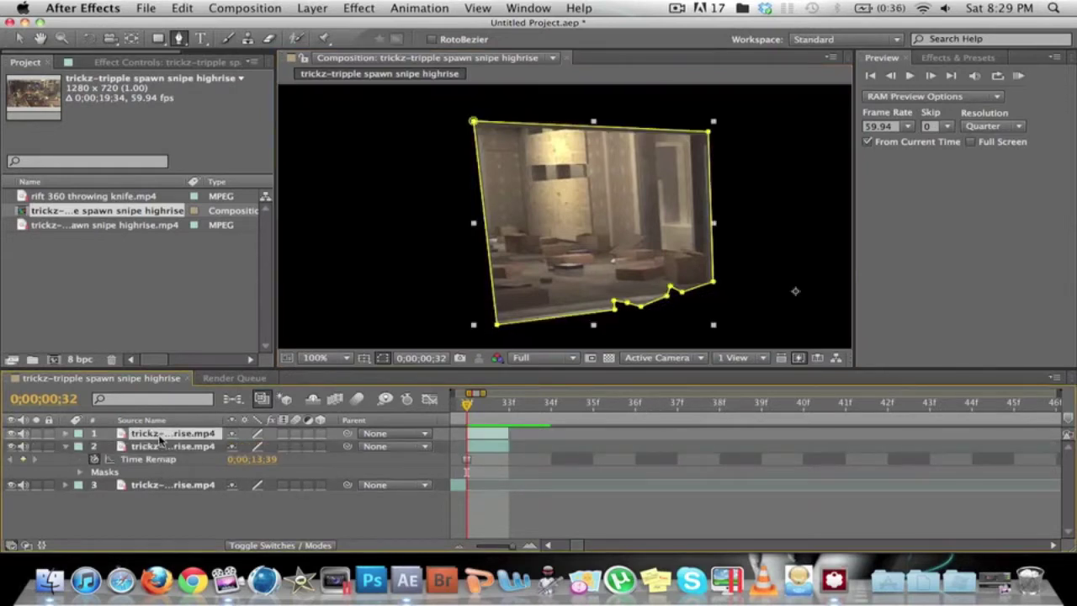
pyautogui.press('m')
pyautogui.click(168, 475)
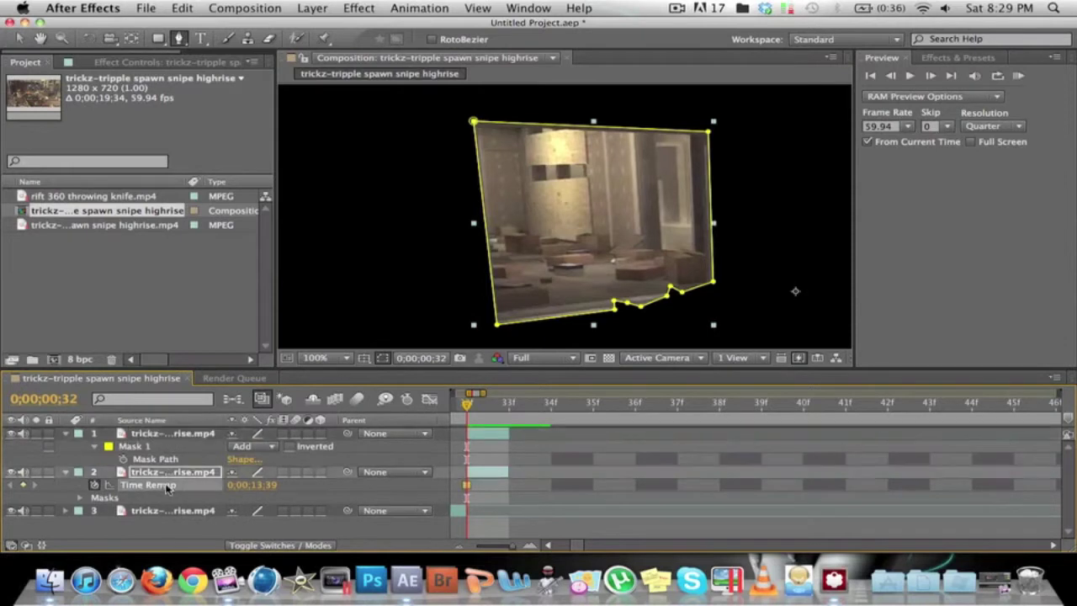
pyautogui.press('m')
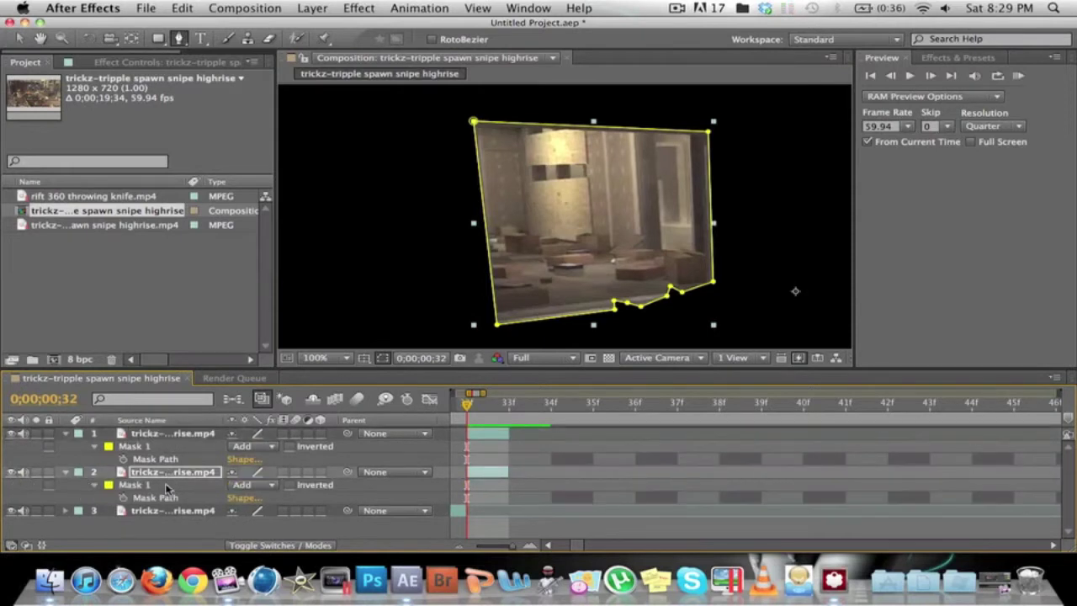
pyautogui.keyDown('shift'); pyautogui.click(168, 433); pyautogui.keyUp('shift')
pyautogui.press('f')
pyautogui.click(249, 459)
pyautogui.write('10')
pyautogui.press('Return')
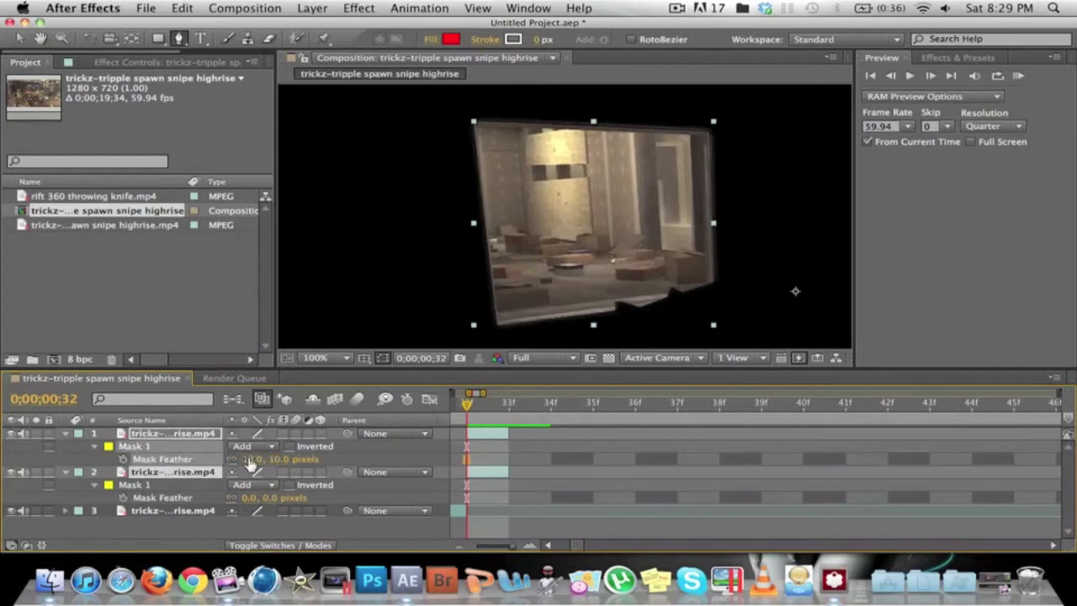
# Invert layer 1's Mask 1 and enable its 3D layer switch.
pyautogui.press('m')
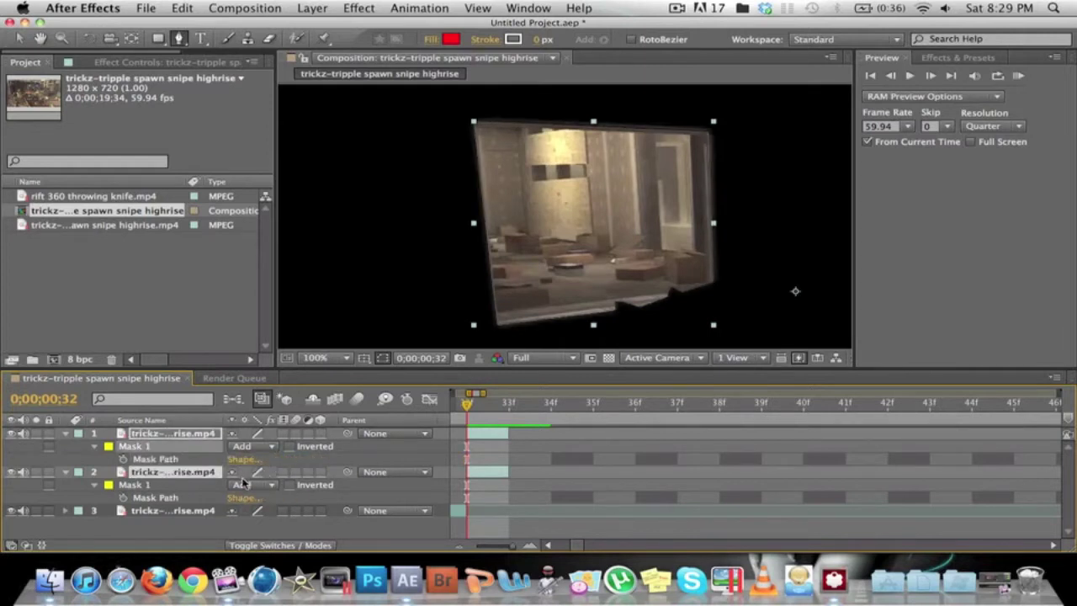
pyautogui.click(174, 508)
pyautogui.click(182, 436)
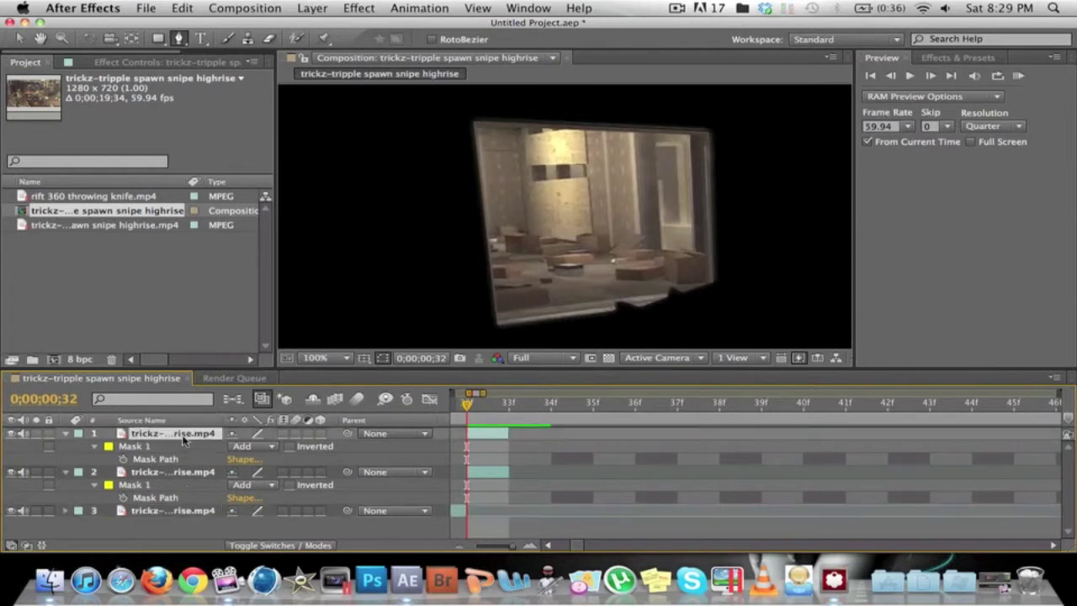
pyautogui.click(290, 446)
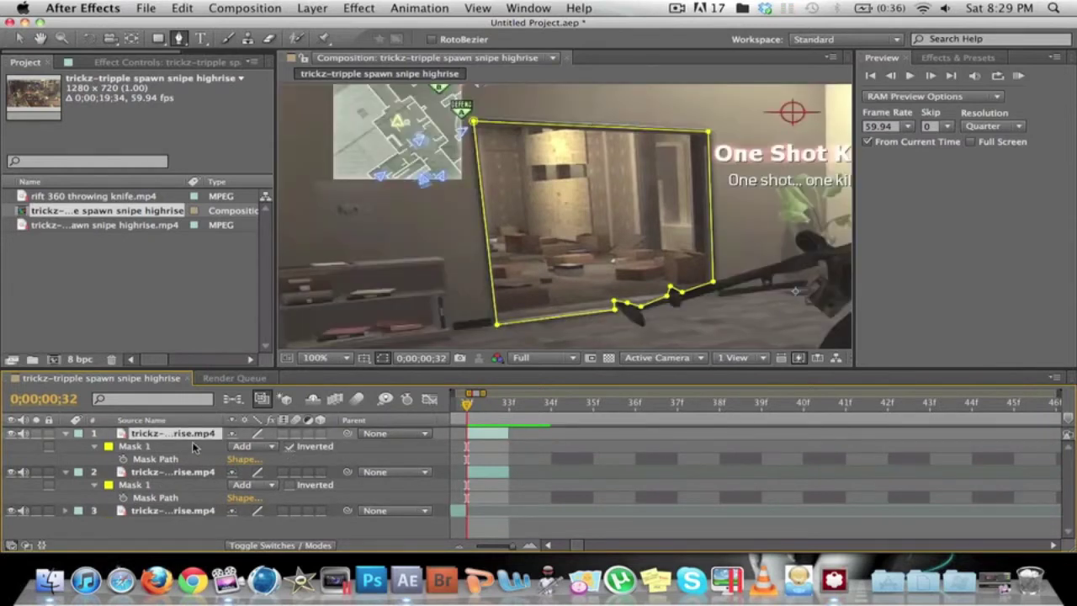
pyautogui.click(320, 433)
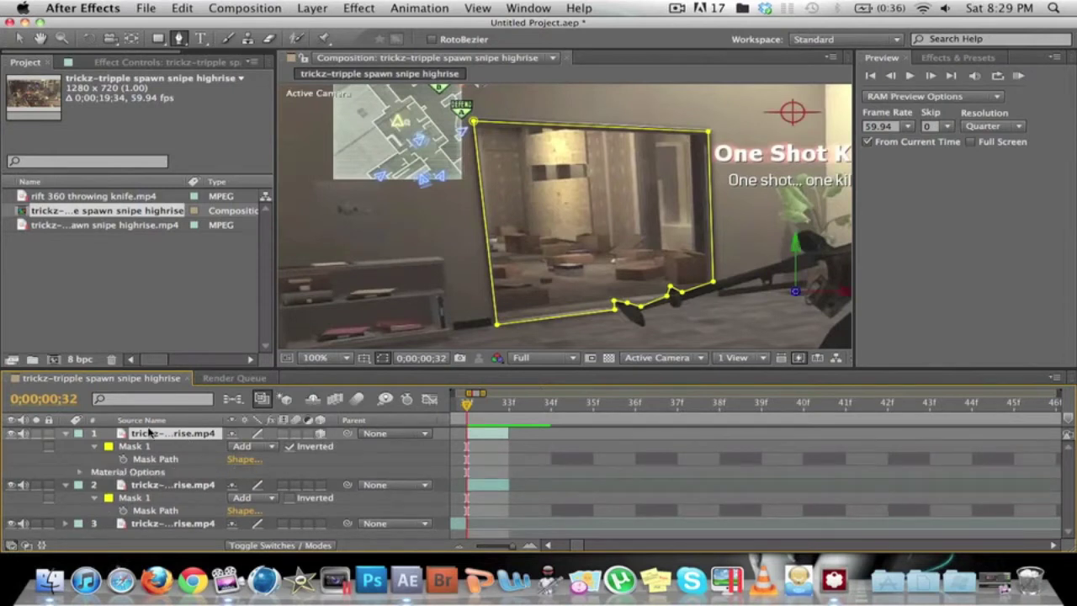
# Set layer 1's starting Position keyframe at 640, 360, 0 and un-invert its mask.
pyautogui.press('p')
pyautogui.hotkey('shift', 'r')
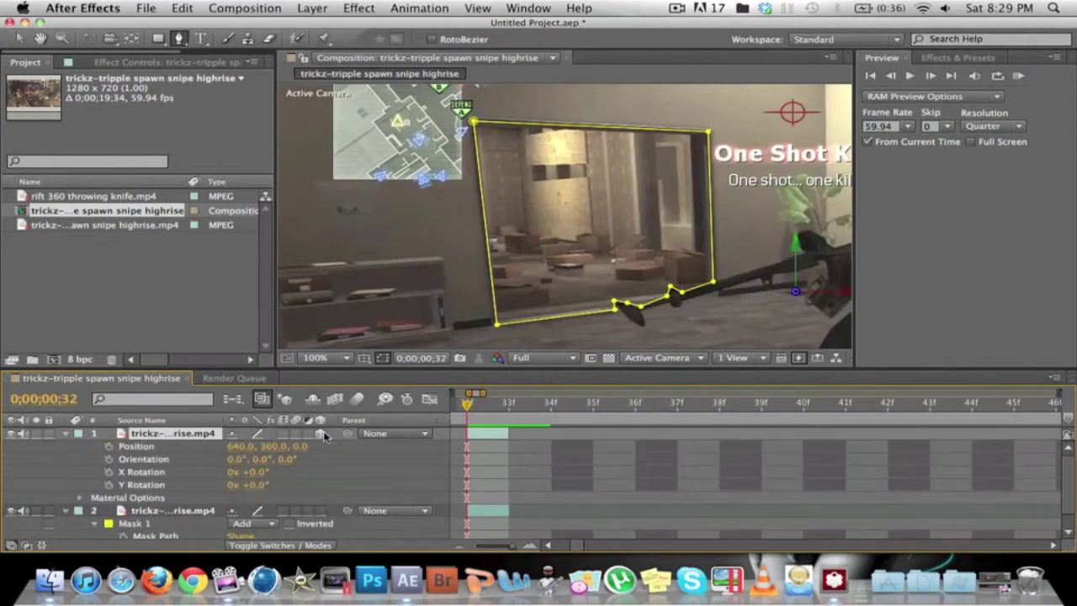
pyautogui.click(108, 447)
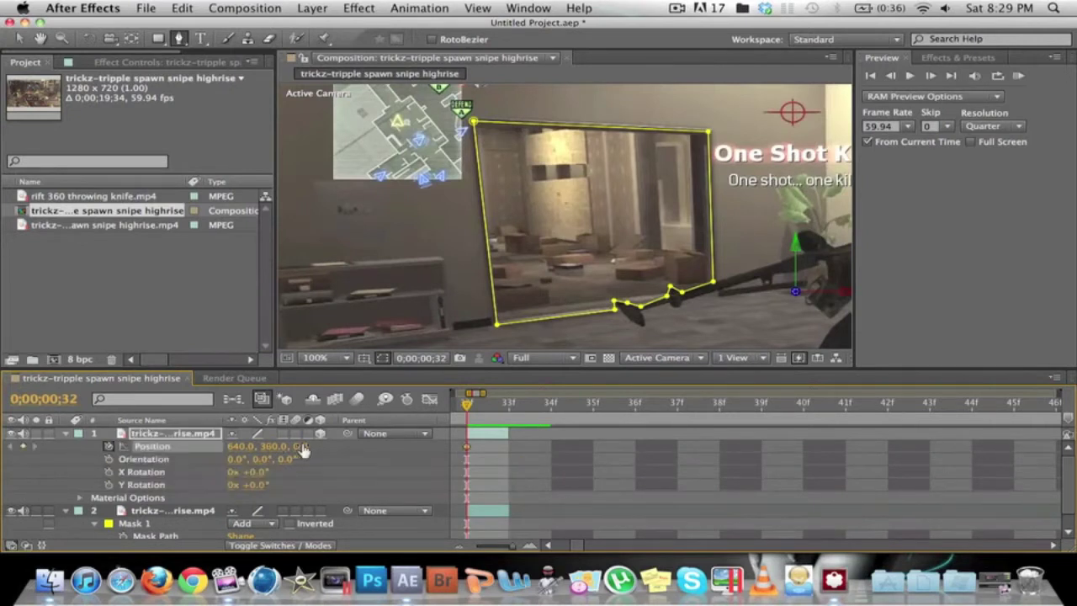
pyautogui.press('v')
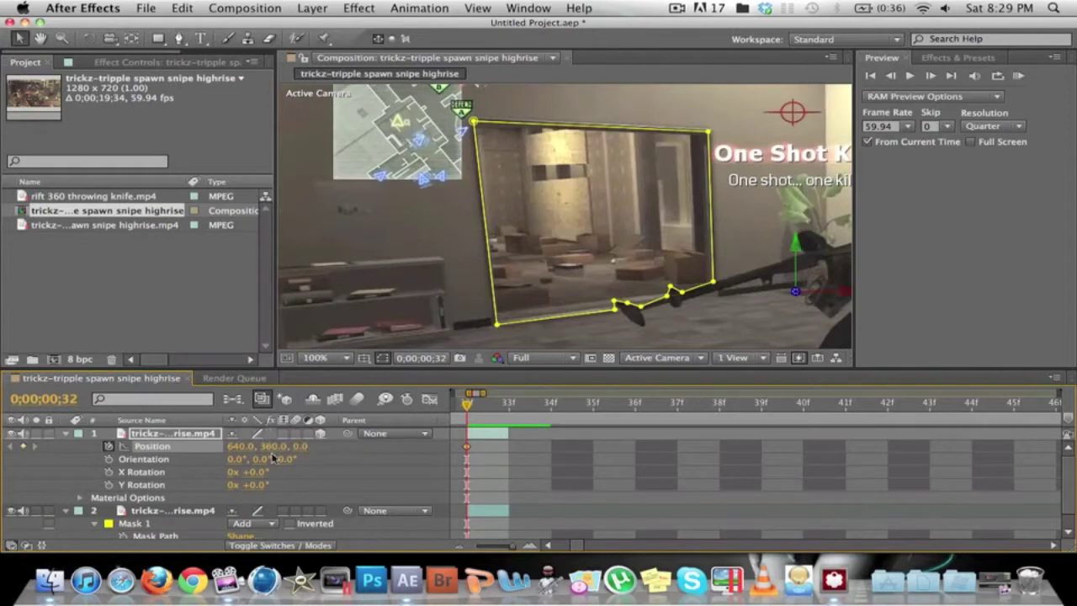
pyautogui.moveTo(271, 446)
pyautogui.mouseDown()
pyautogui.moveTo(374, 447)
pyautogui.moveTo(286, 454)
pyautogui.mouseUp()
pyautogui.moveTo(234, 447); pyautogui.dragTo(257, 455)
pyautogui.click(173, 434)
pyautogui.press('m')
pyautogui.click(290, 446)
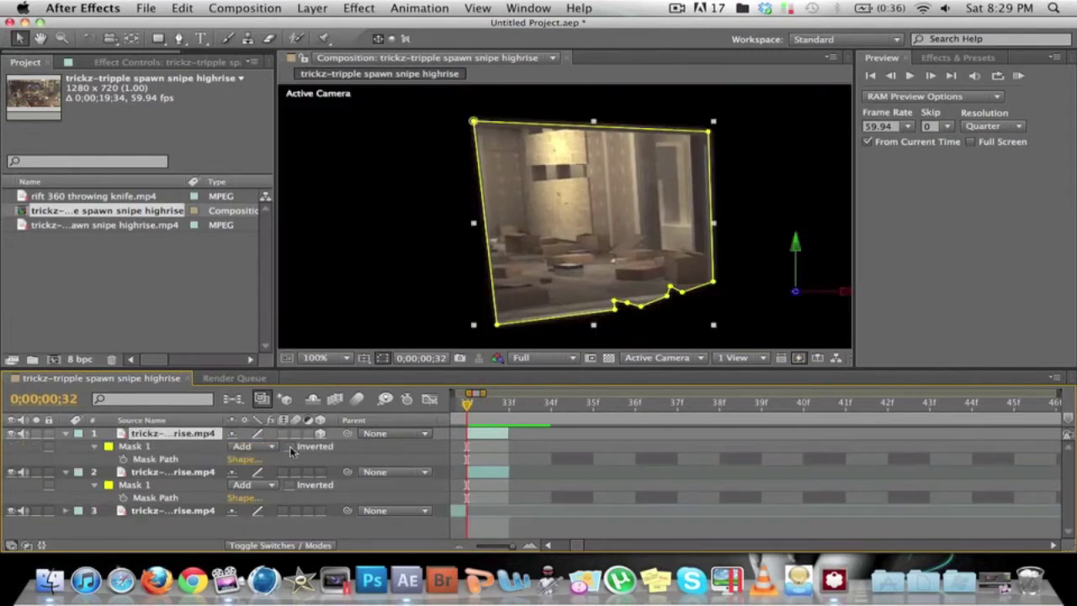
# Invert layer 2's mask and make layer 1 3D, keeping Position at 640, 360, 0.
pyautogui.click(290, 486)
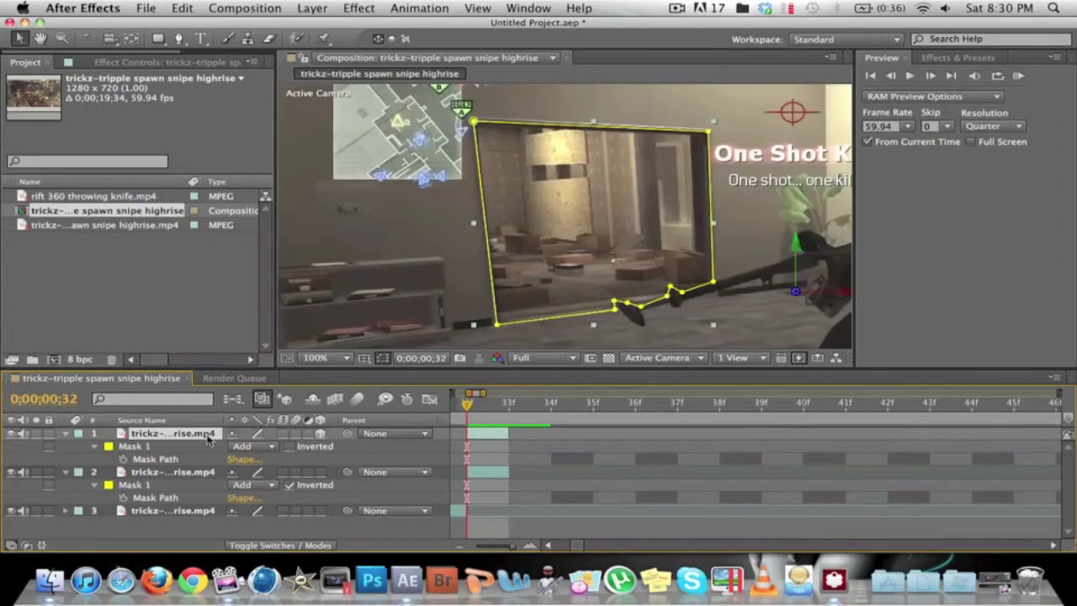
pyautogui.press('p')
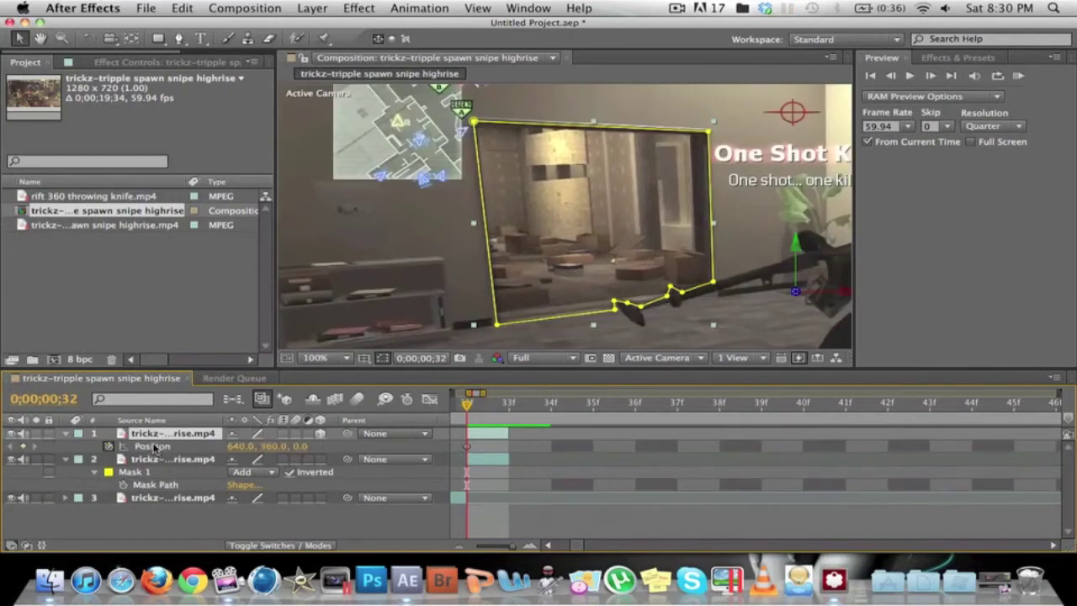
pyautogui.click(322, 434)
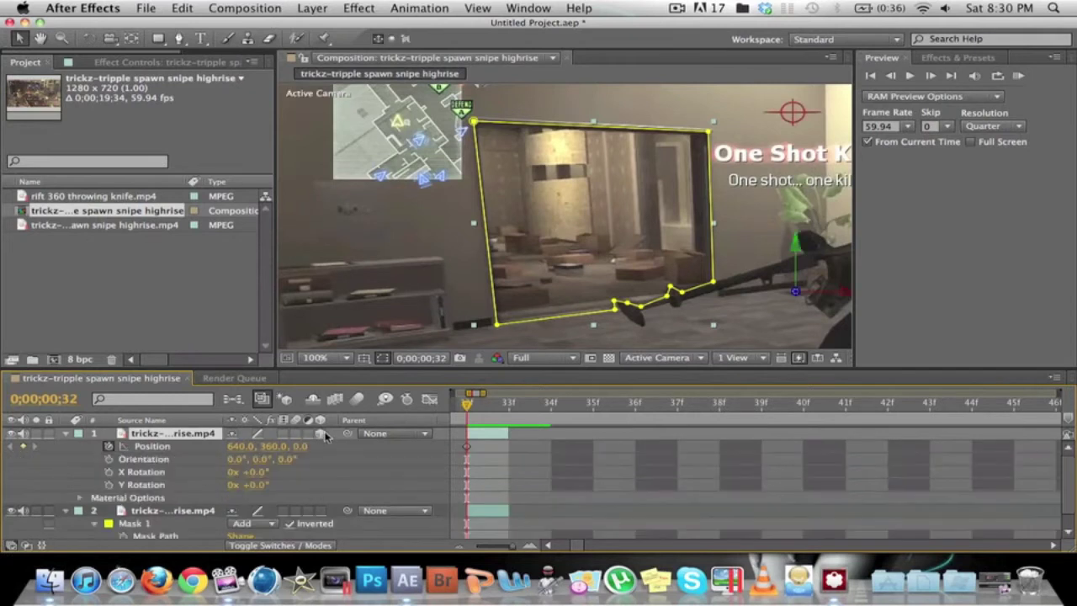
pyautogui.moveTo(267, 446); pyautogui.dragTo(256, 468)
pyautogui.click(530, 541)
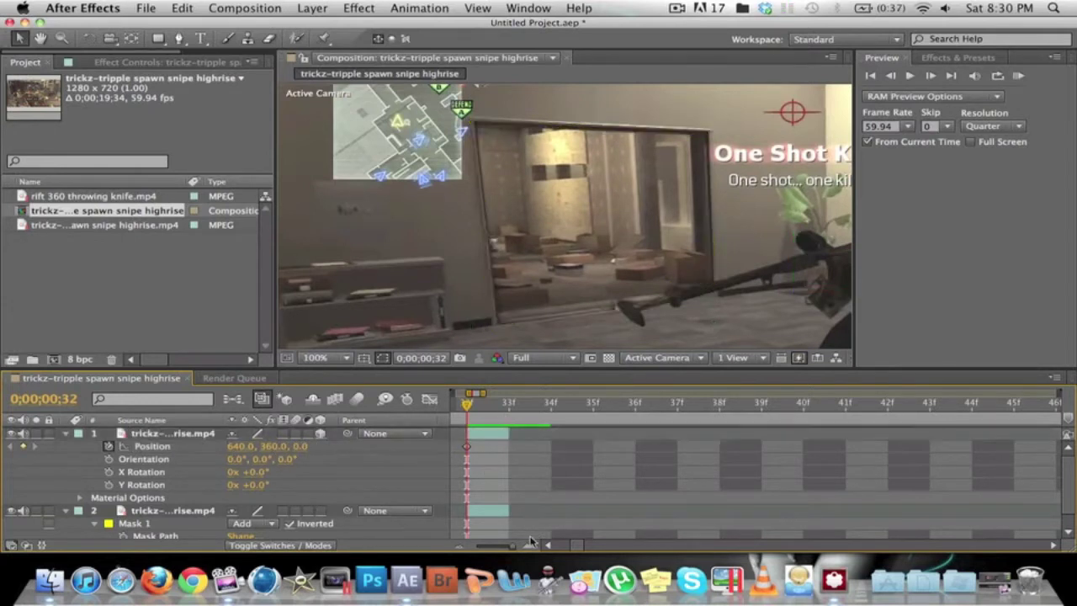
# Extend the out-points of layers 1 and 2 to about 0;00;01;00.
pyautogui.click(509, 433)
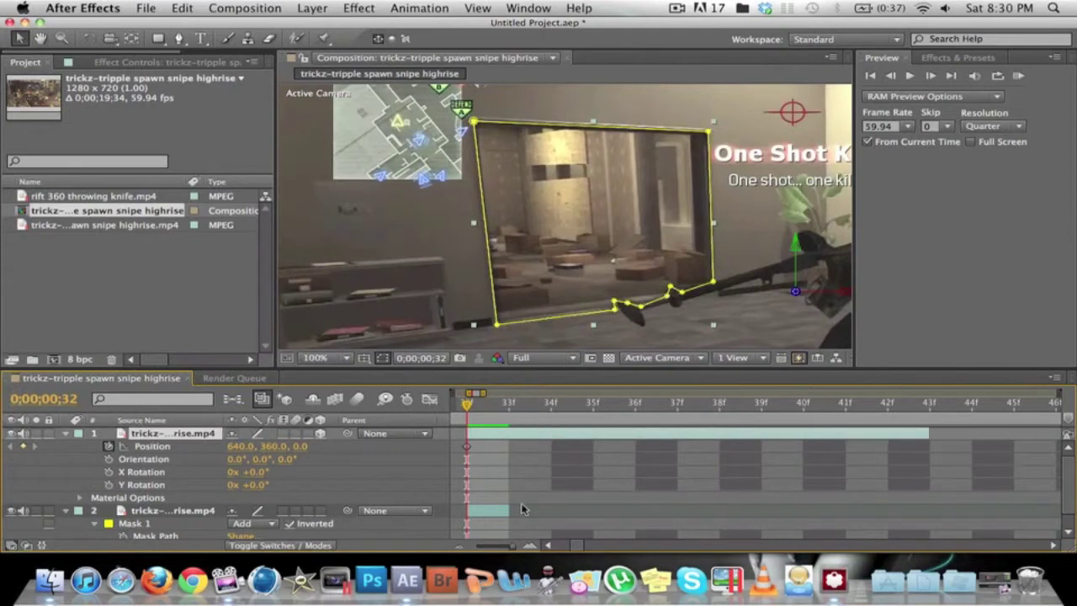
pyautogui.moveTo(509, 511); pyautogui.dragTo(1013, 510)
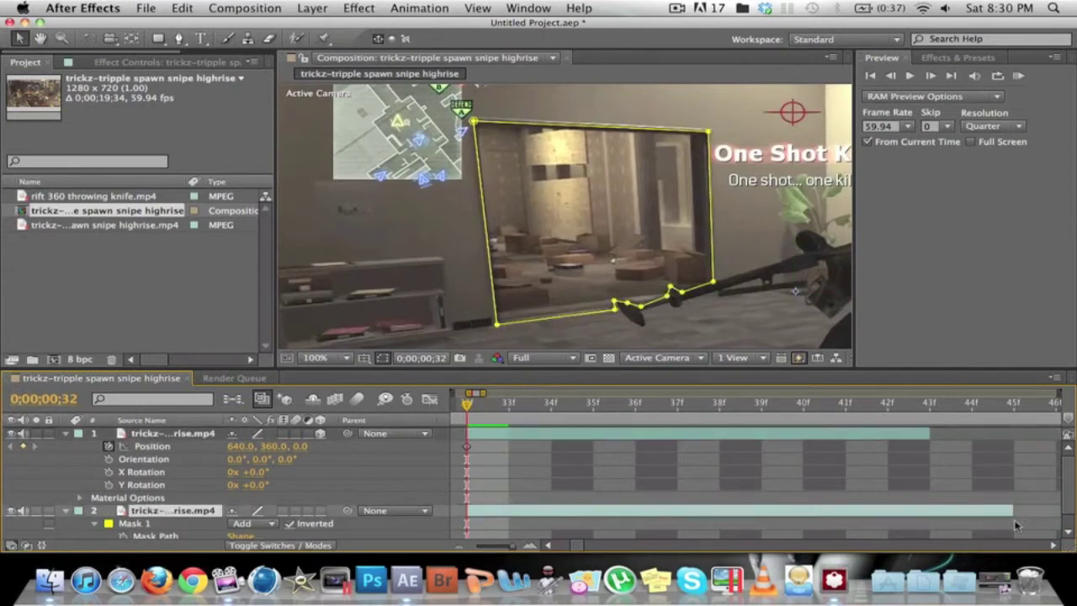
pyautogui.click(455, 545)
pyautogui.click(455, 544)
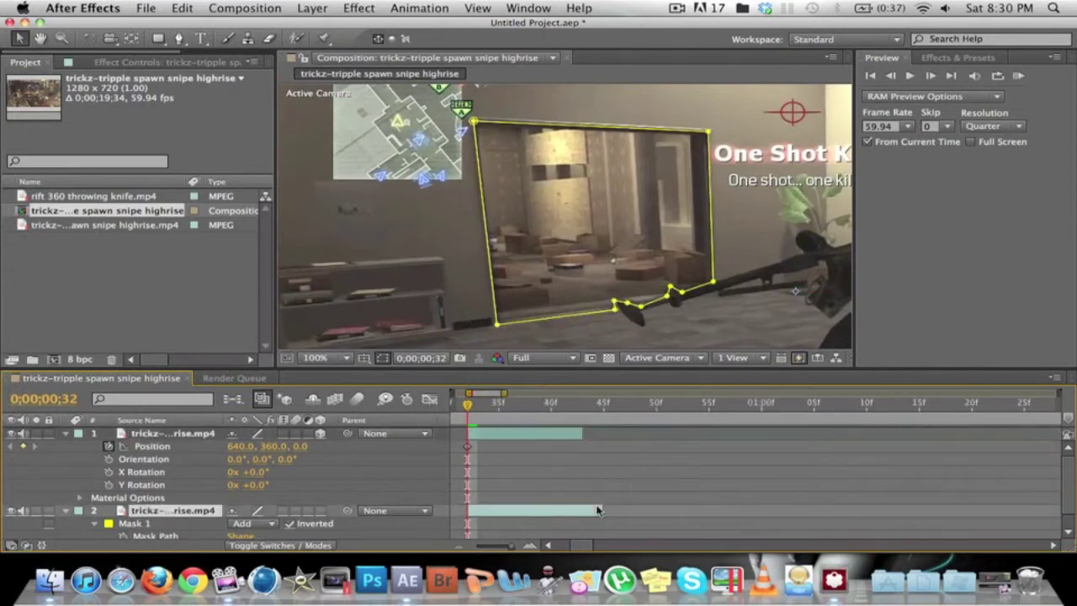
pyautogui.moveTo(598, 507); pyautogui.dragTo(645, 510)
pyautogui.moveTo(581, 435); pyautogui.dragTo(645, 433)
pyautogui.click(647, 413)
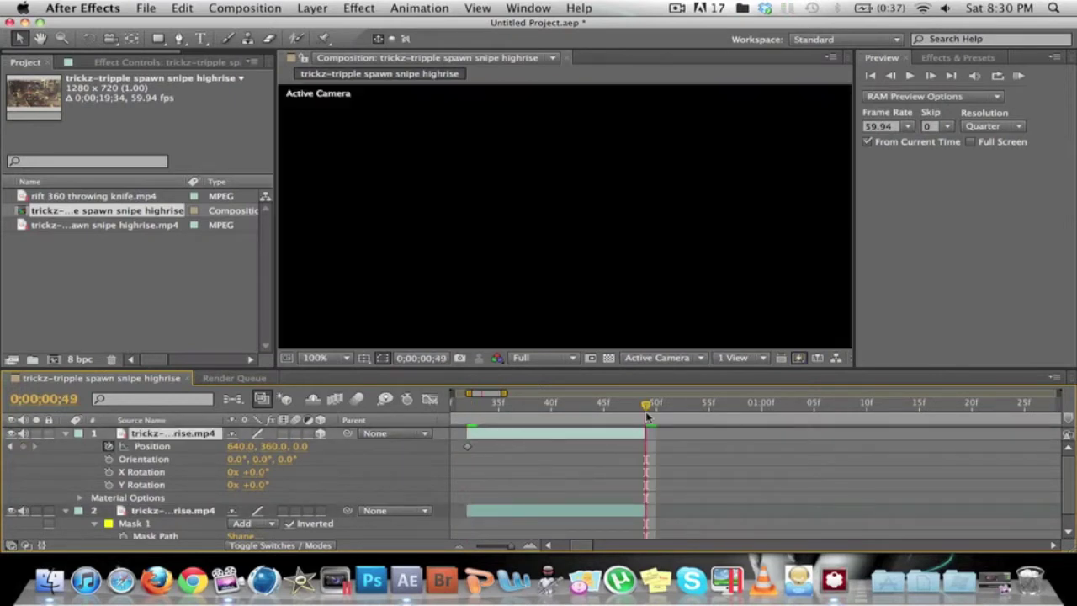
pyautogui.moveTo(645, 509); pyautogui.dragTo(769, 513)
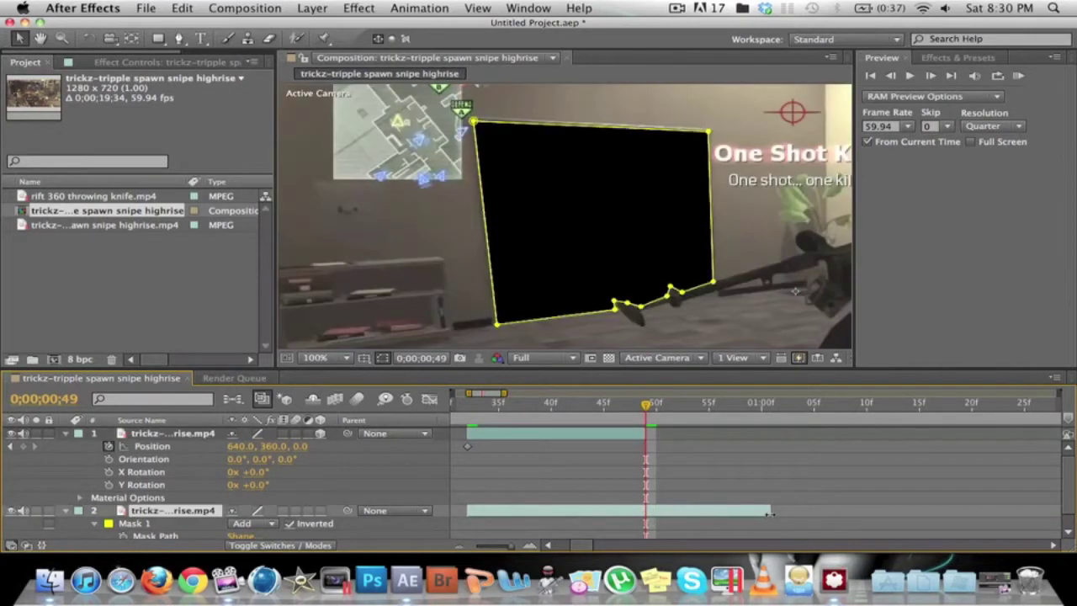
pyautogui.click(762, 412)
pyautogui.moveTo(643, 434); pyautogui.dragTo(769, 435)
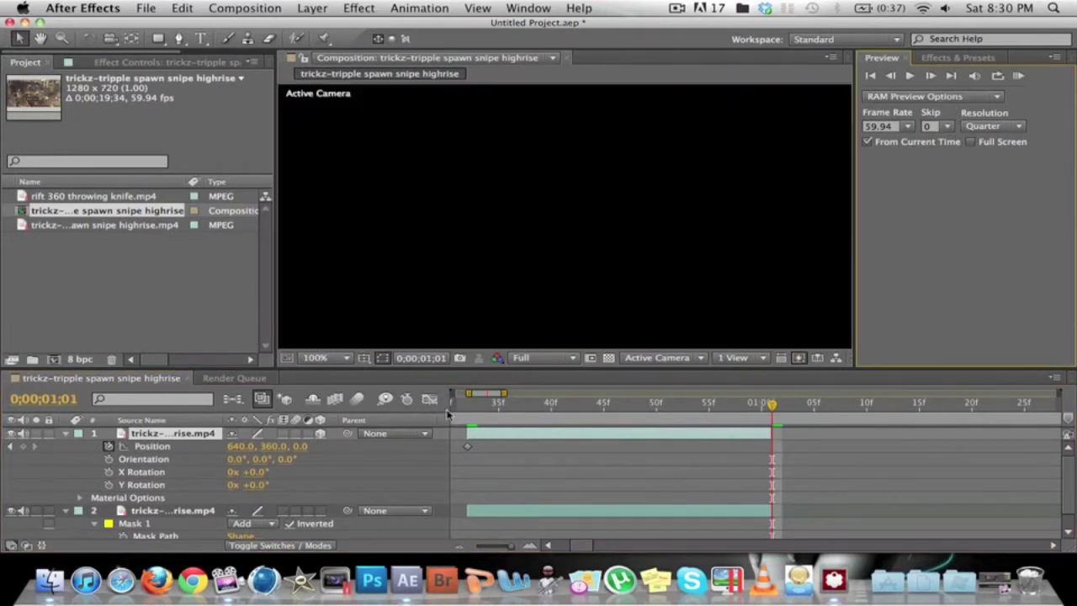
pyautogui.click(469, 405)
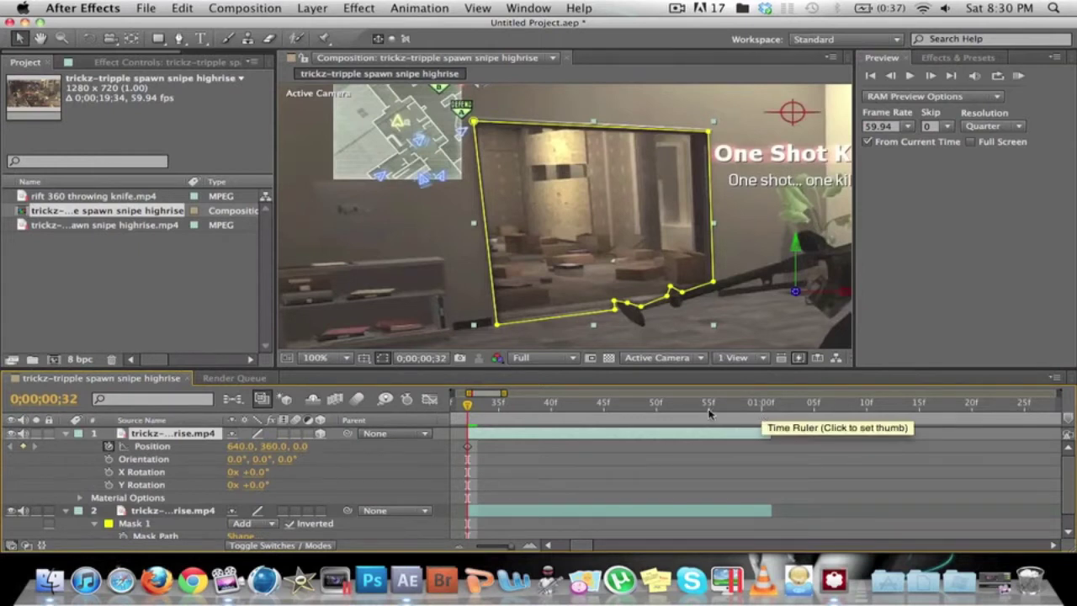
# At frame 52, set layer 1's Position Y to 6.0, adding a second keyframe.
pyautogui.click(678, 412)
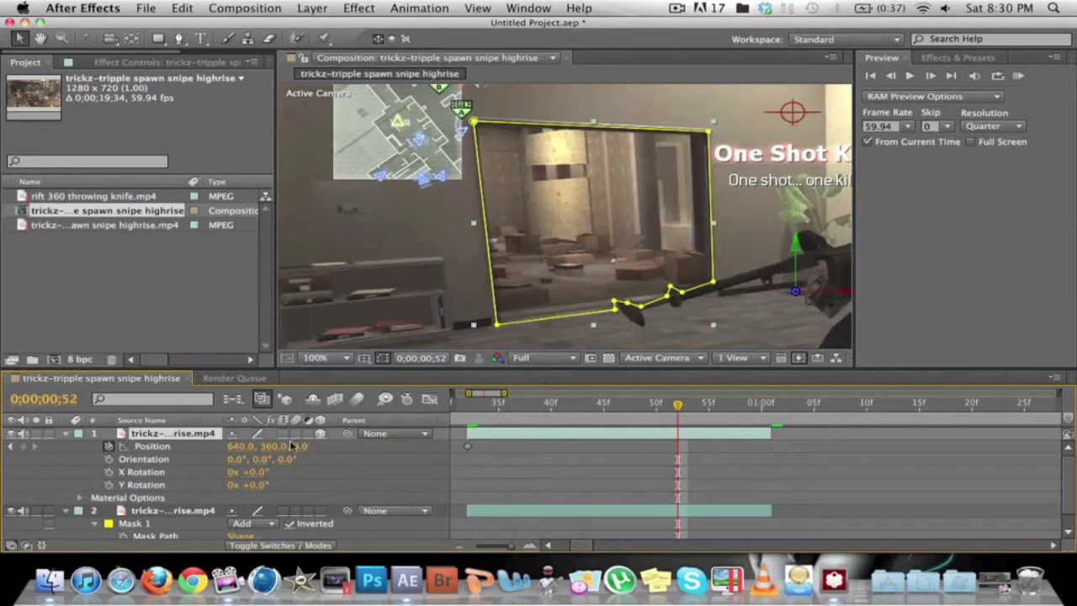
pyautogui.moveTo(271, 447); pyautogui.dragTo(110, 317)
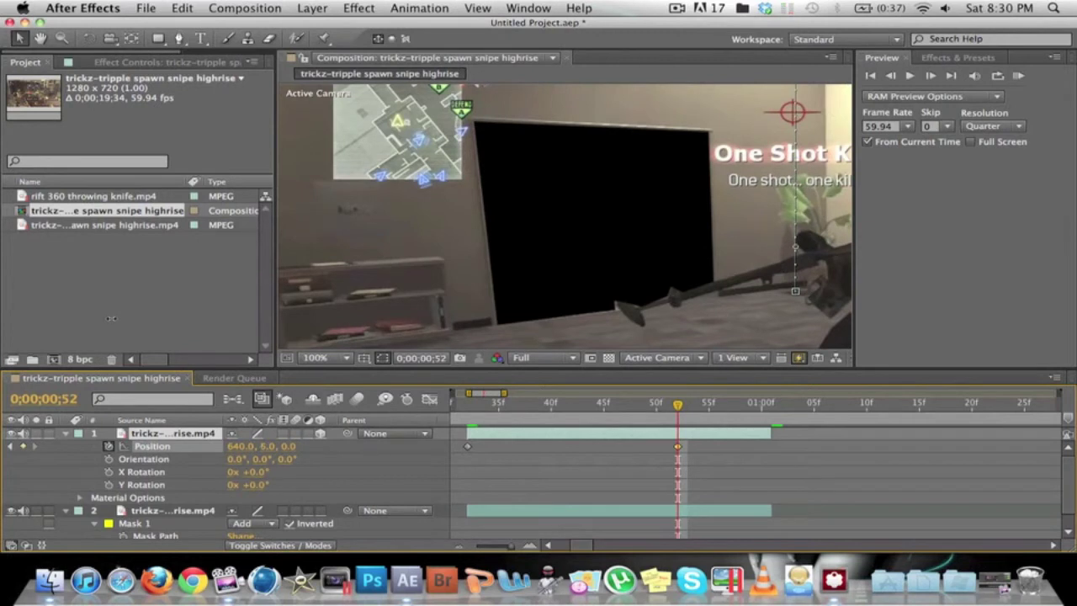
pyautogui.click(348, 359)
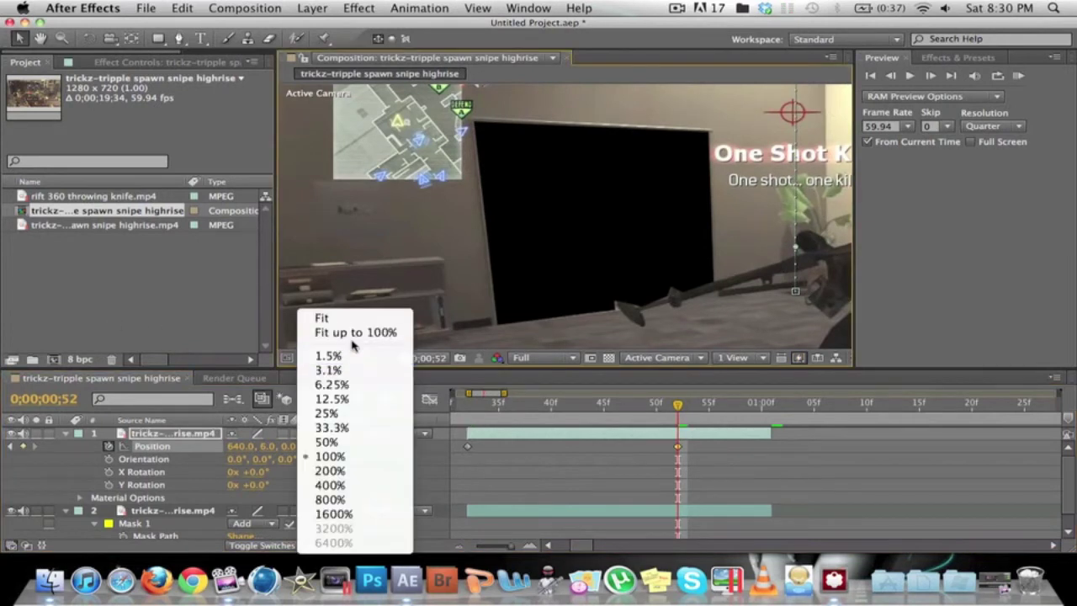
# Fit the frame, raise layer 1's frame-52 Position keyframe to Y -70, and RAM-preview from frame 26.
pyautogui.click(351, 329)
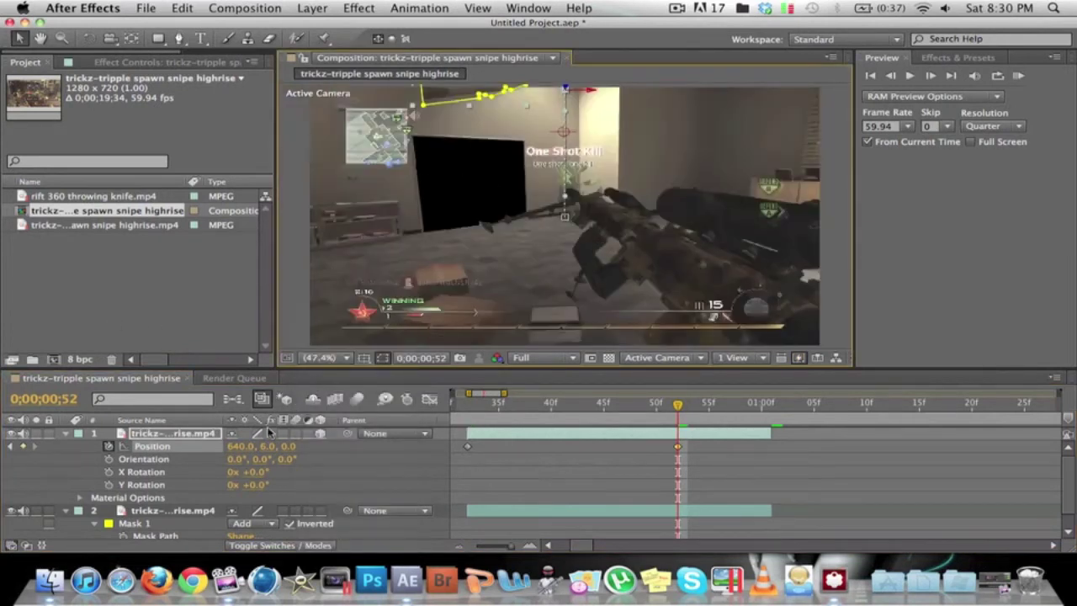
pyautogui.moveTo(269, 449); pyautogui.dragTo(197, 447)
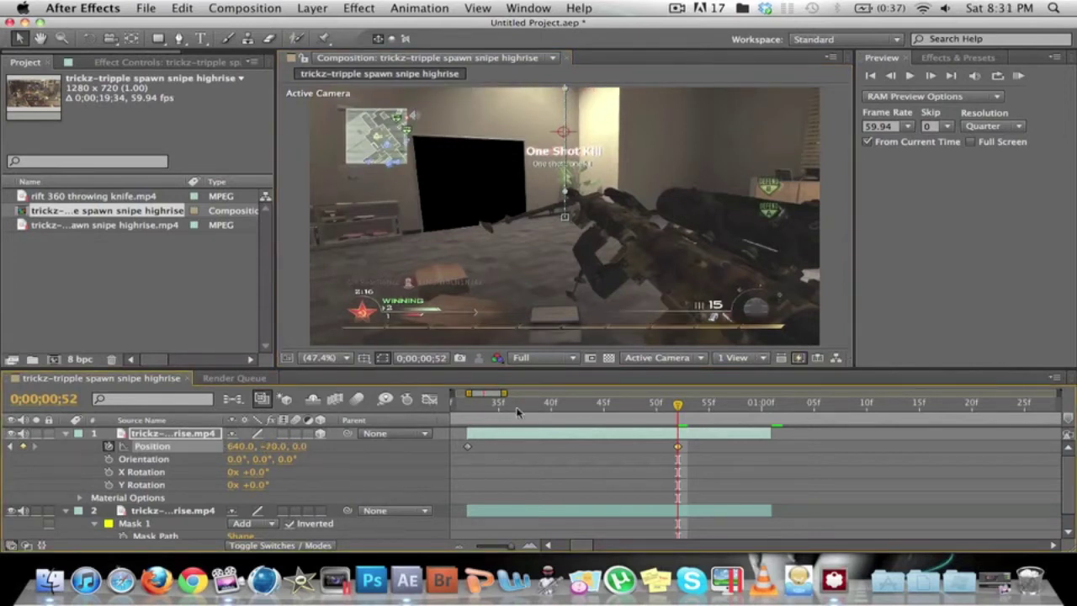
pyautogui.click(453, 405)
pyautogui.click(1019, 77)
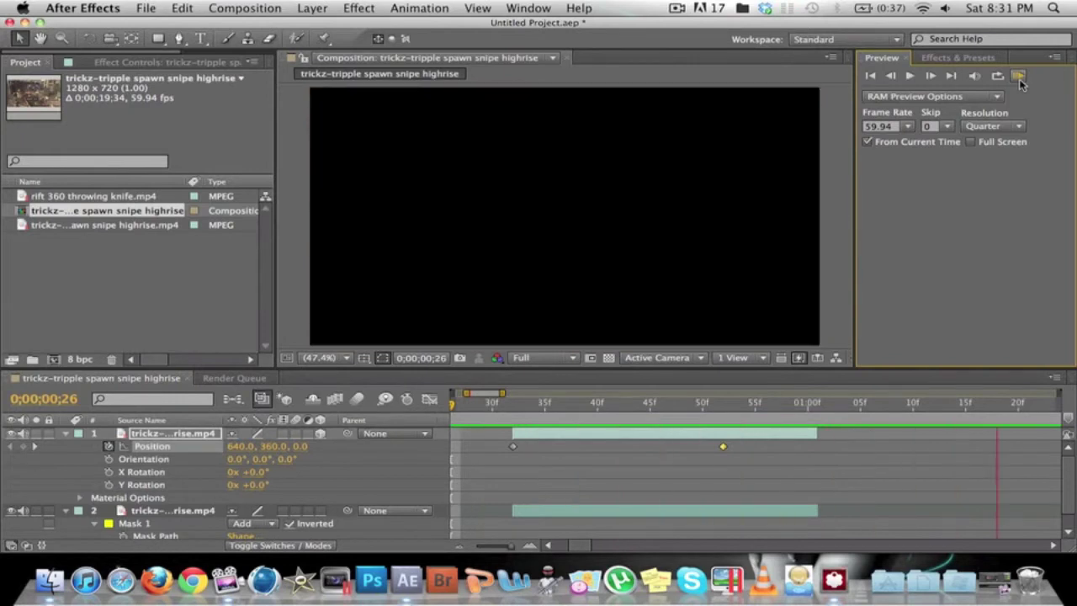
# Stop the preview and extend the out-points of layers 1 and 2 to the right.
pyautogui.click(1018, 80)
pyautogui.moveTo(510, 412)
pyautogui.mouseDown()
pyautogui.moveTo(582, 412)
pyautogui.moveTo(501, 415)
pyautogui.mouseUp()
pyautogui.moveTo(820, 430); pyautogui.dragTo(1009, 435)
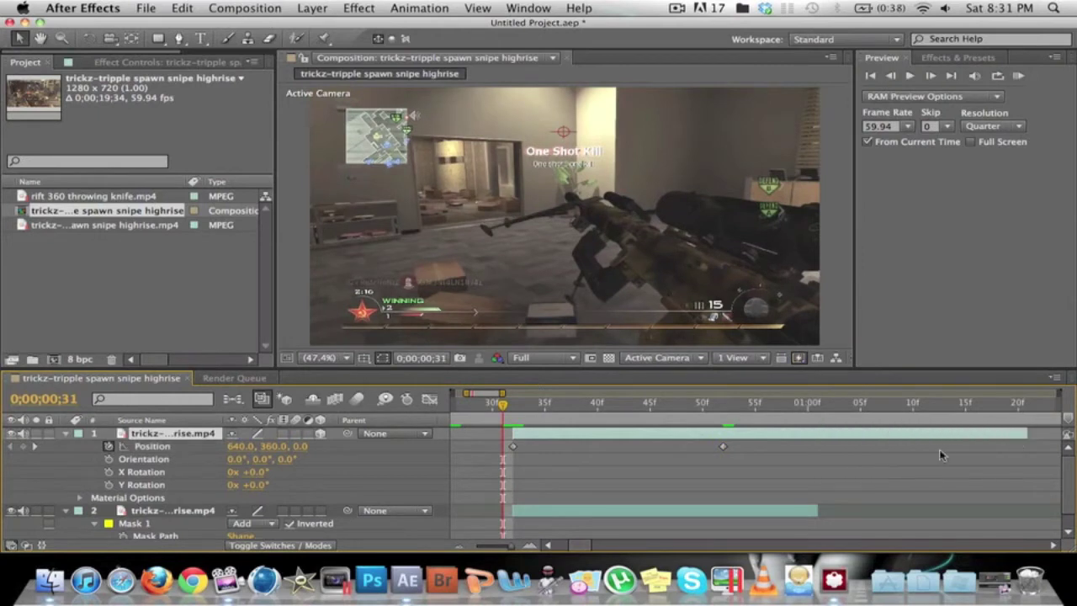
pyautogui.moveTo(817, 511); pyautogui.dragTo(1027, 511)
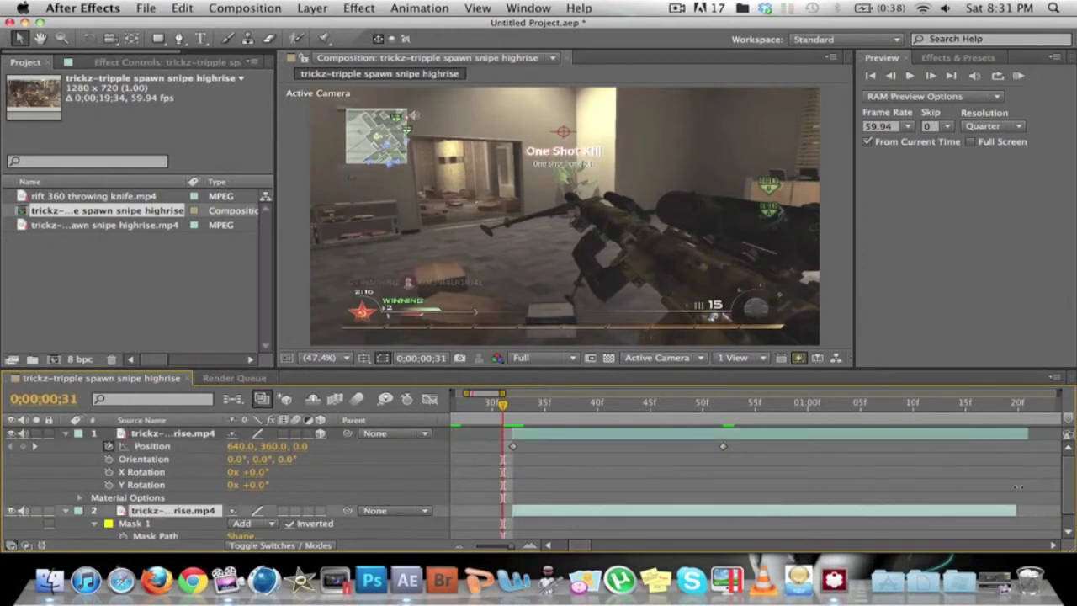
# Move layer 1's 640, -70, 0 Position keyframe later, to 0;00;01;06.
pyautogui.click(1028, 409)
pyautogui.moveTo(723, 447); pyautogui.dragTo(807, 446)
pyautogui.click(810, 412)
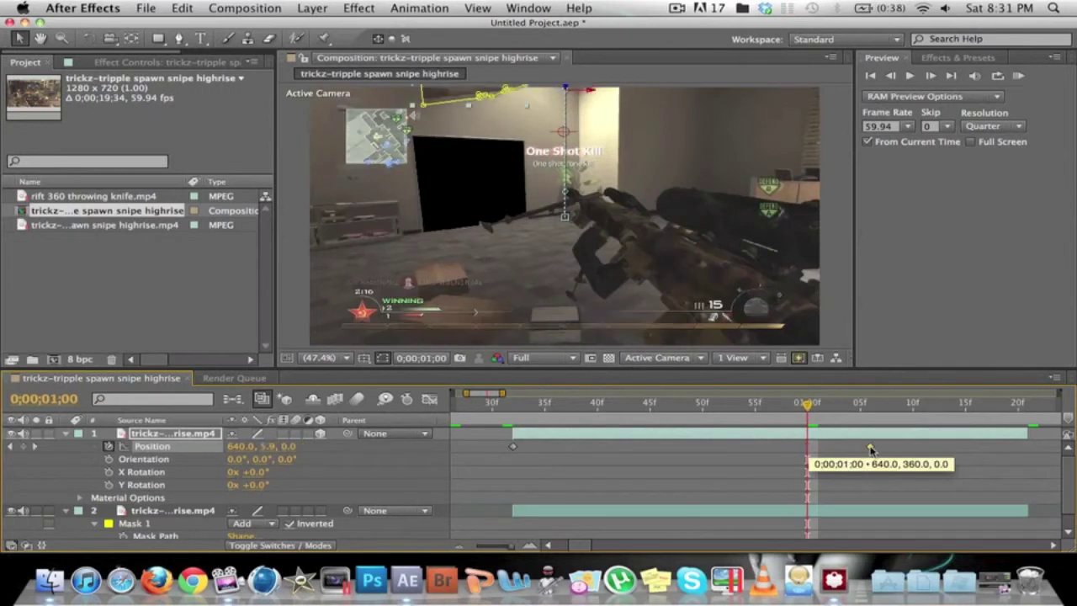
pyautogui.click(872, 410)
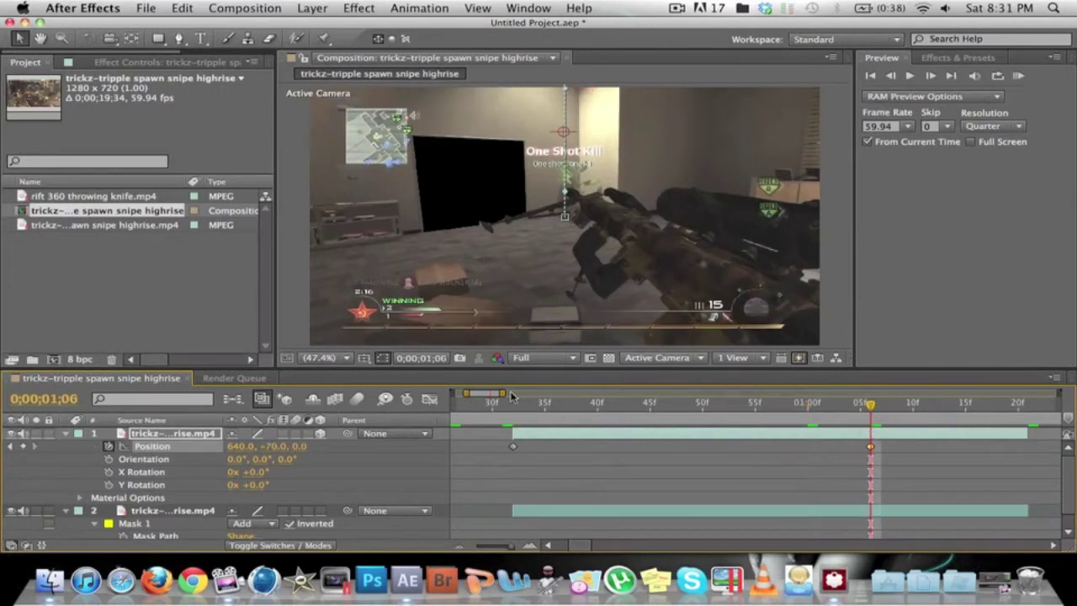
# RAM-preview the slower slide from frame 29, then stop it.
pyautogui.click(482, 405)
pyautogui.click(1018, 75)
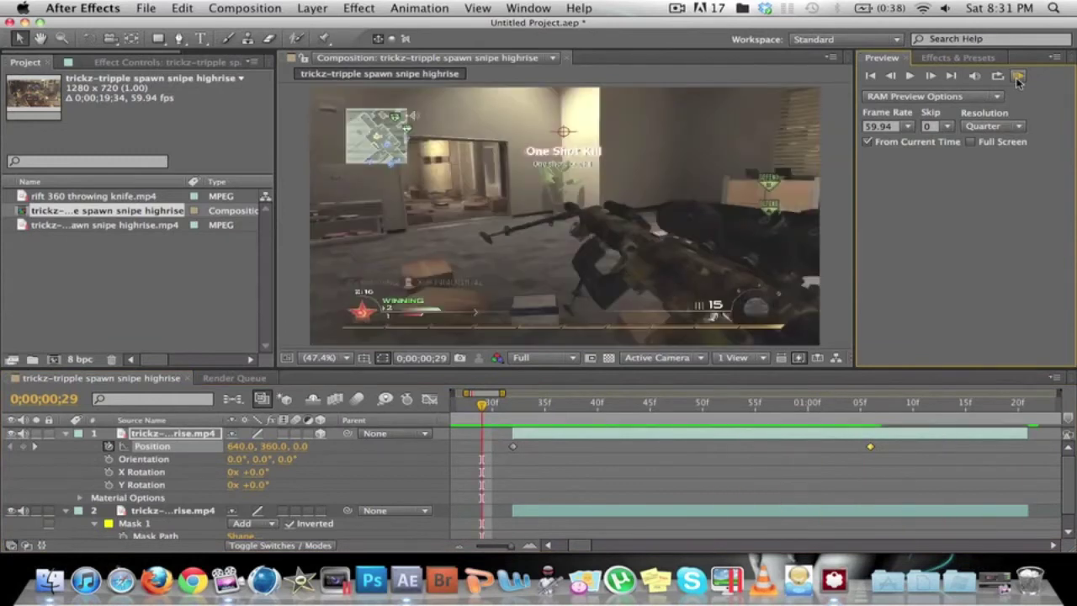
pyautogui.click(518, 302)
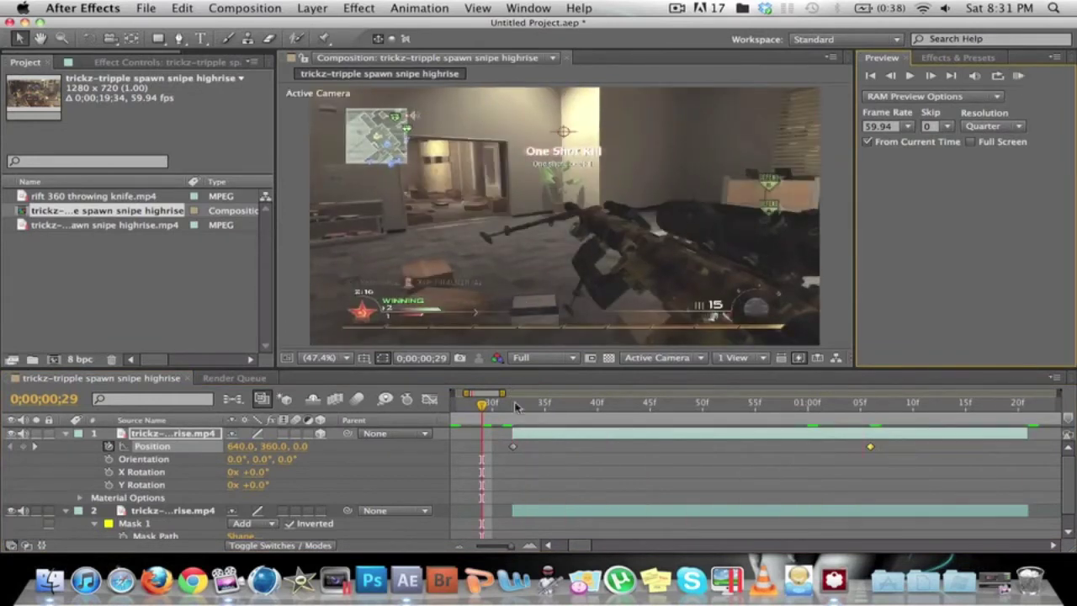